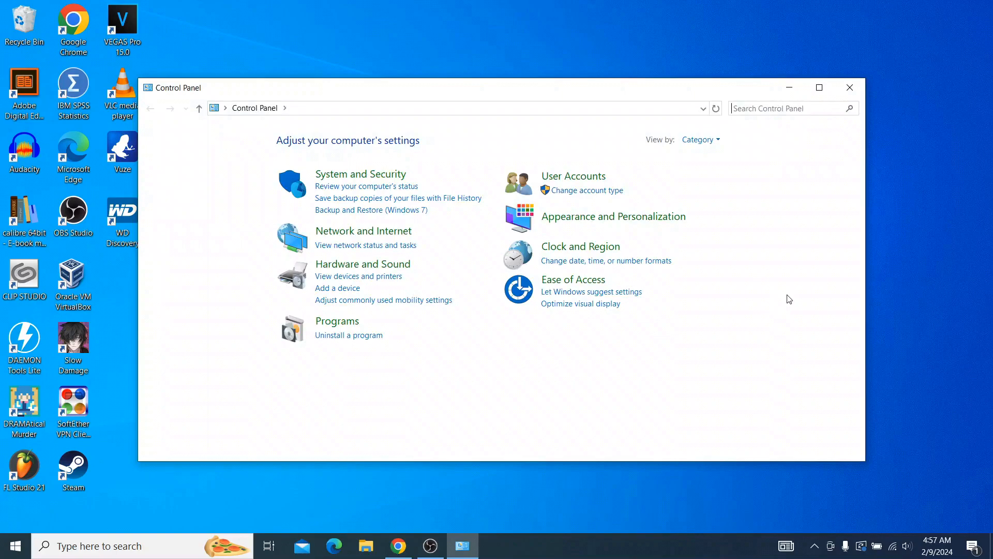
Step: Open the Region settings under Clock and Region and go to the administrative language options
{"action": "left_click", "coordinate": [589, 247]}
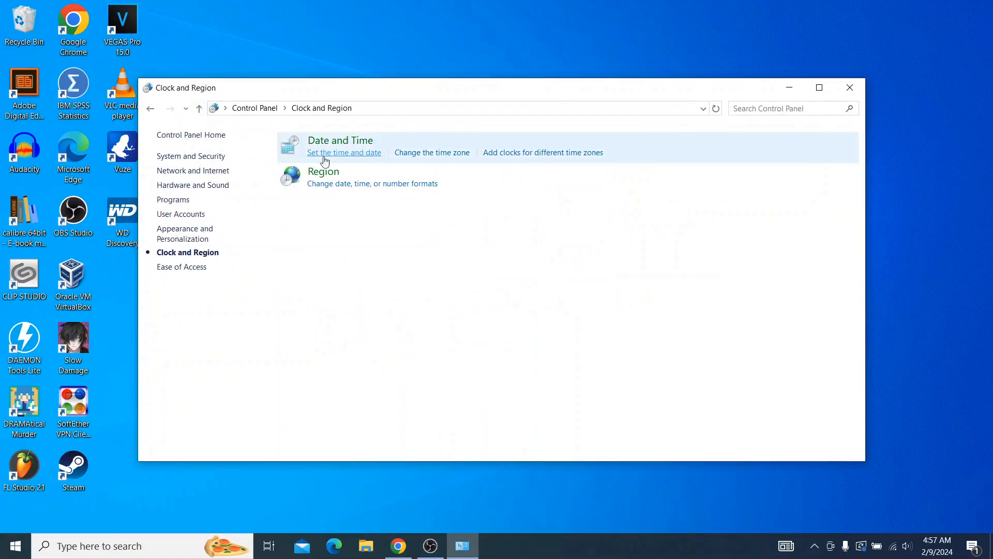
{"action": "left_click", "coordinate": [321, 176]}
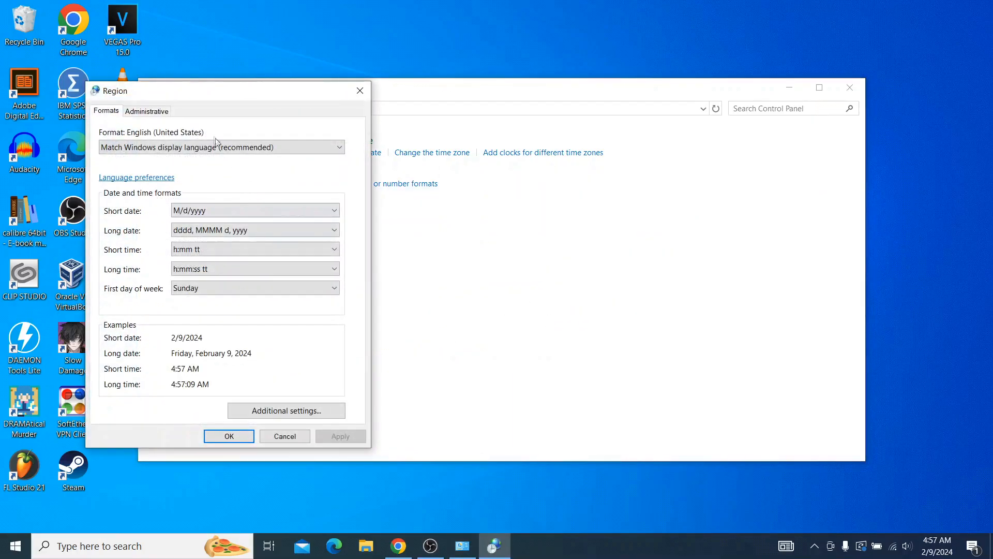
{"action": "left_click", "coordinate": [161, 112]}
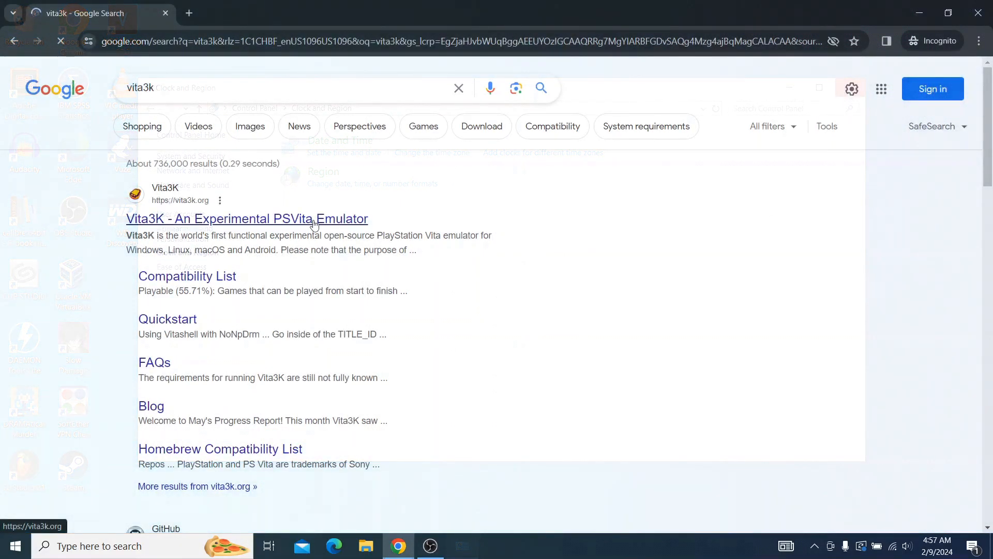
Step: Open the official Vita3K website from the search results in a new tab and download the latest Windows build
{"action": "right_click", "coordinate": [314, 221]}
{"action": "left_click", "coordinate": [340, 236]}
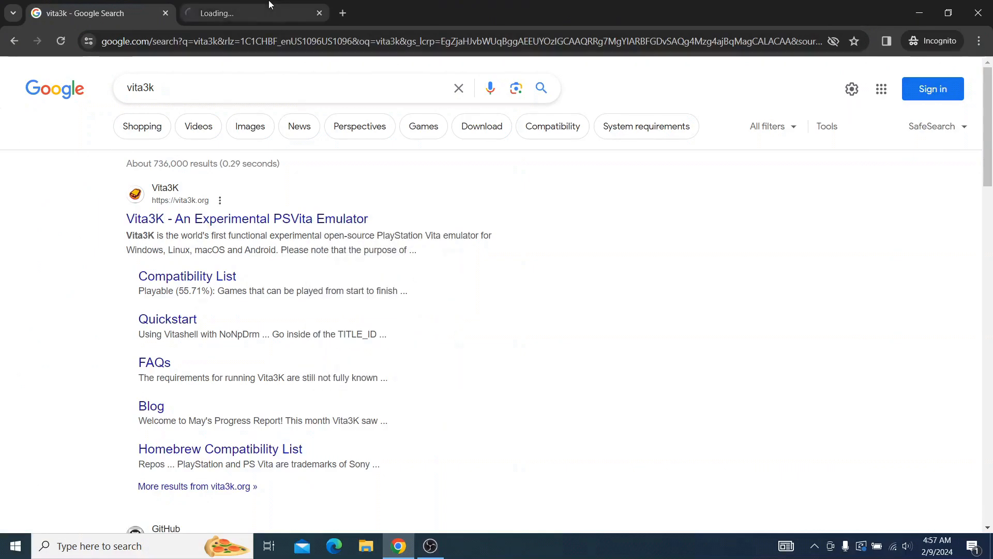
{"action": "left_click", "coordinate": [269, 6]}
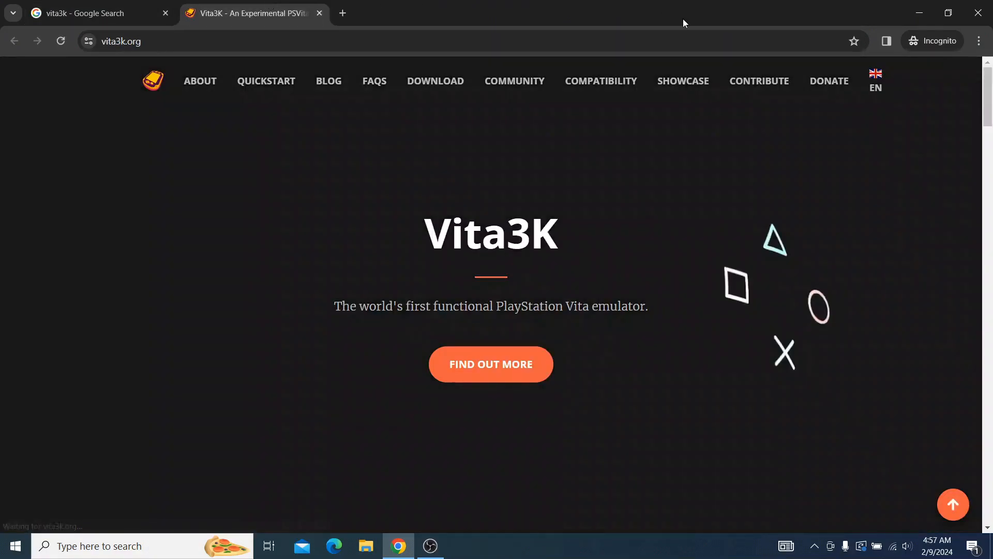
{"action": "left_click_drag", "start_coordinate": [988, 118], "coordinate": [991, 244]}
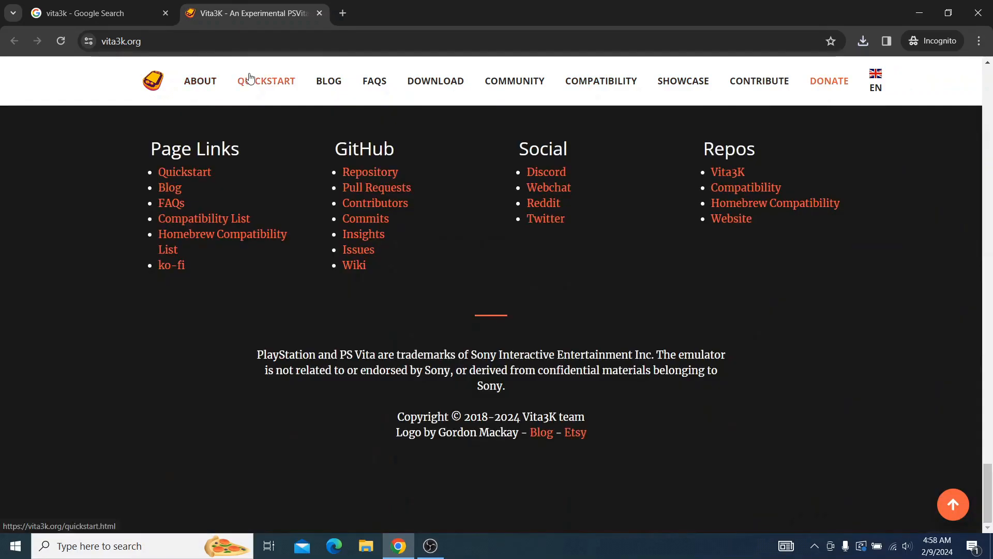
Step: Open the Vita3K quickstart page and download the Microsoft 2022 Redistributable it links to
{"action": "left_click", "coordinate": [249, 78]}
{"action": "left_click_drag", "start_coordinate": [991, 145], "coordinate": [992, 257]}
{"action": "left_click", "coordinate": [786, 230]}
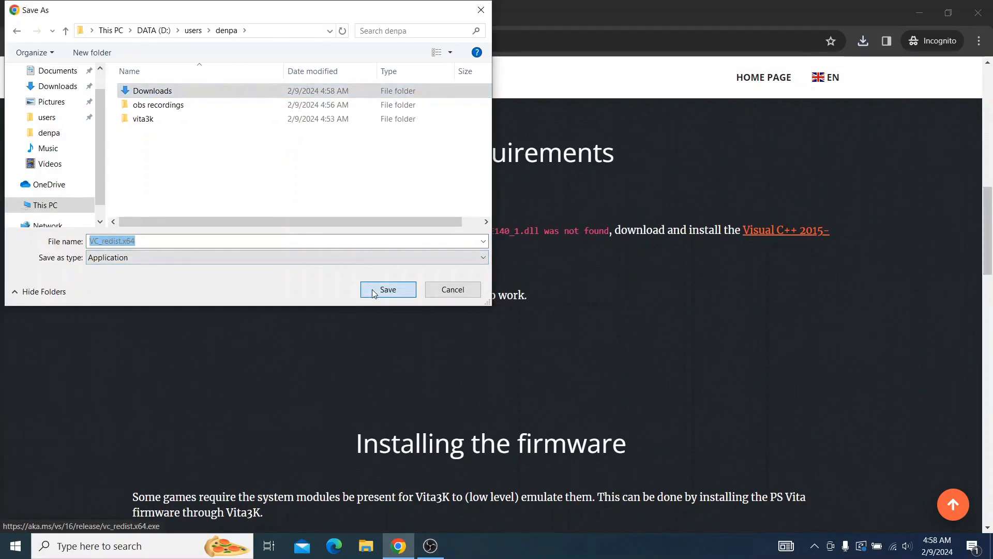
{"action": "left_click", "coordinate": [373, 292]}
Step: Run the downloaded VC_redist.x64 installer and cancel its setup without repairing or uninstalling
{"action": "double_click", "coordinate": [575, 153]}
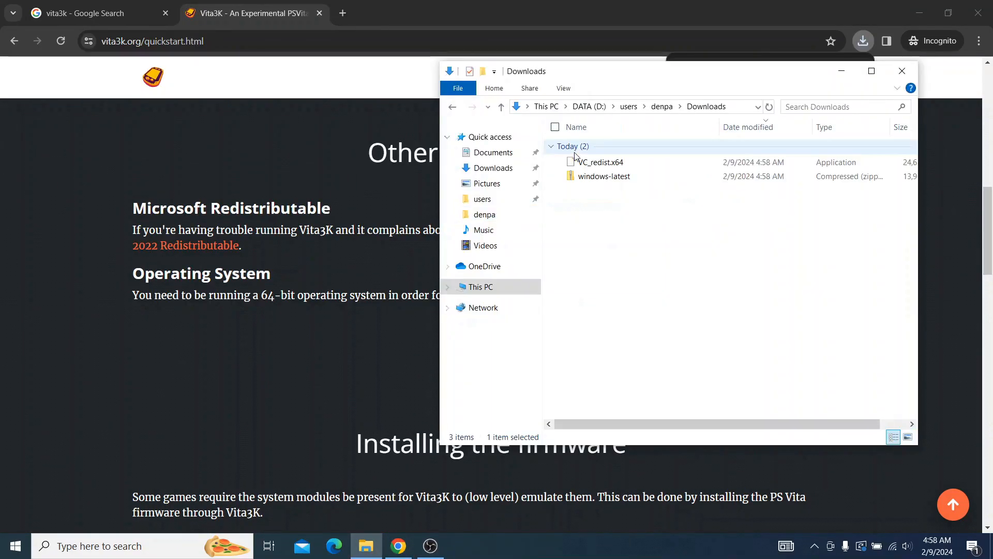
{"action": "double_click", "coordinate": [647, 166]}
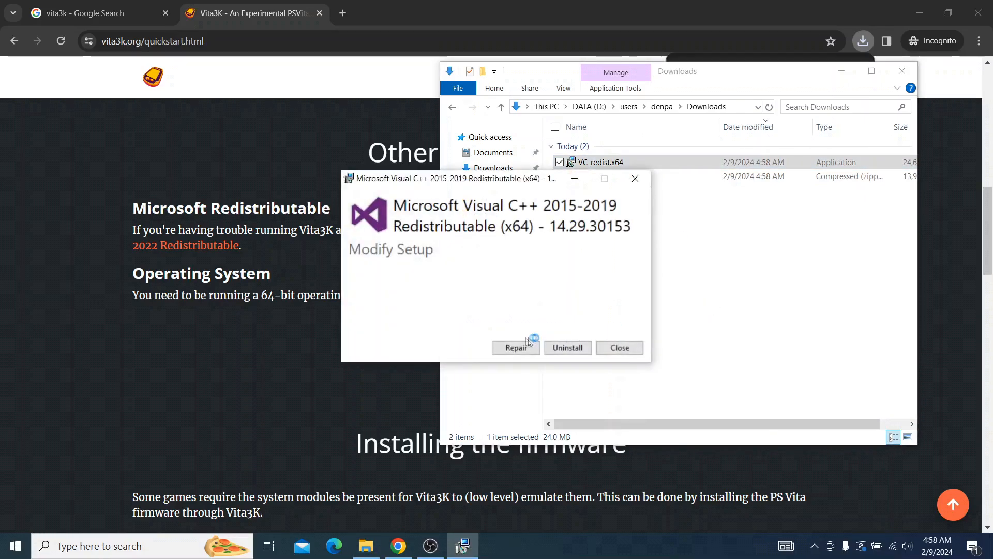
{"action": "left_click", "coordinate": [638, 349]}
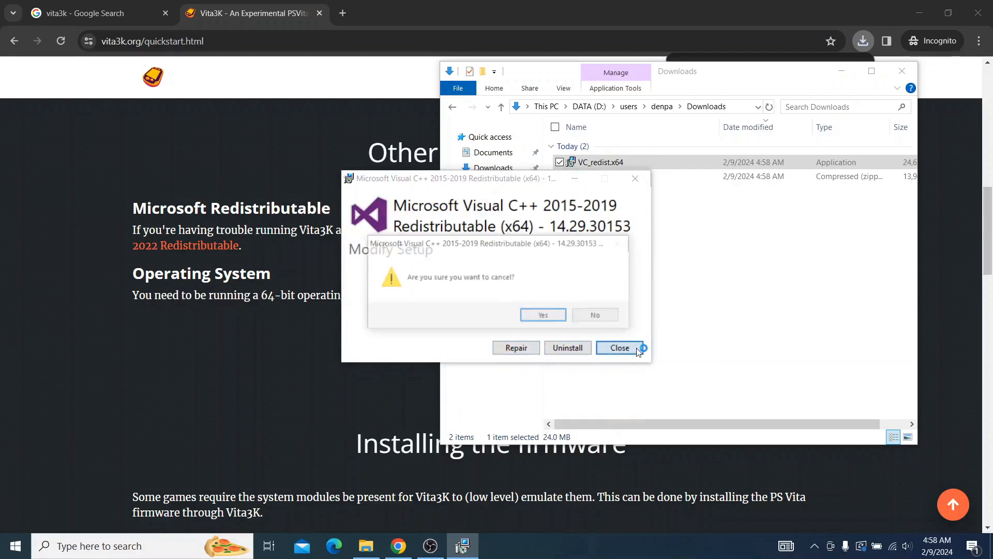
{"action": "left_click", "coordinate": [545, 315]}
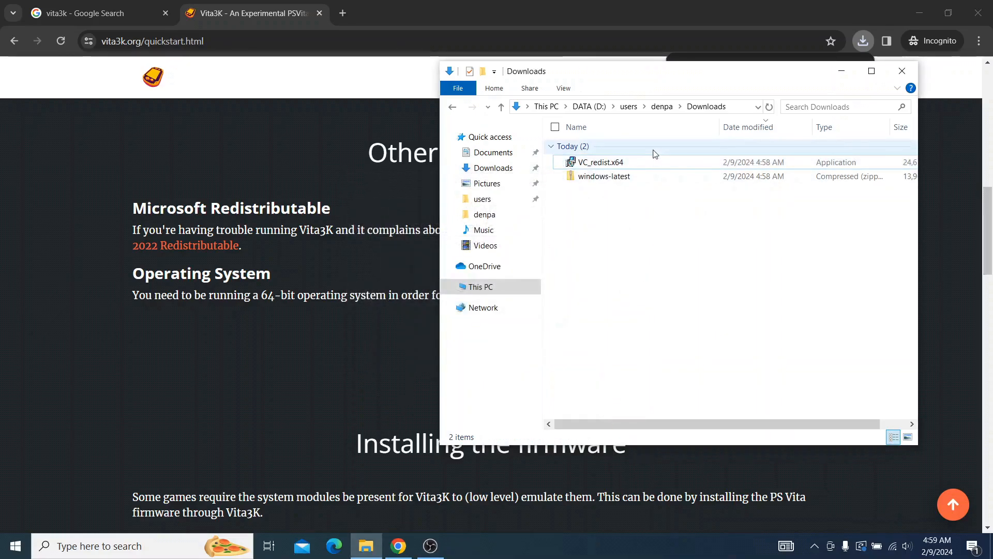
Step: Extract the windows-latest archive in Downloads into a folder of its own name
{"action": "left_click", "coordinate": [647, 175]}
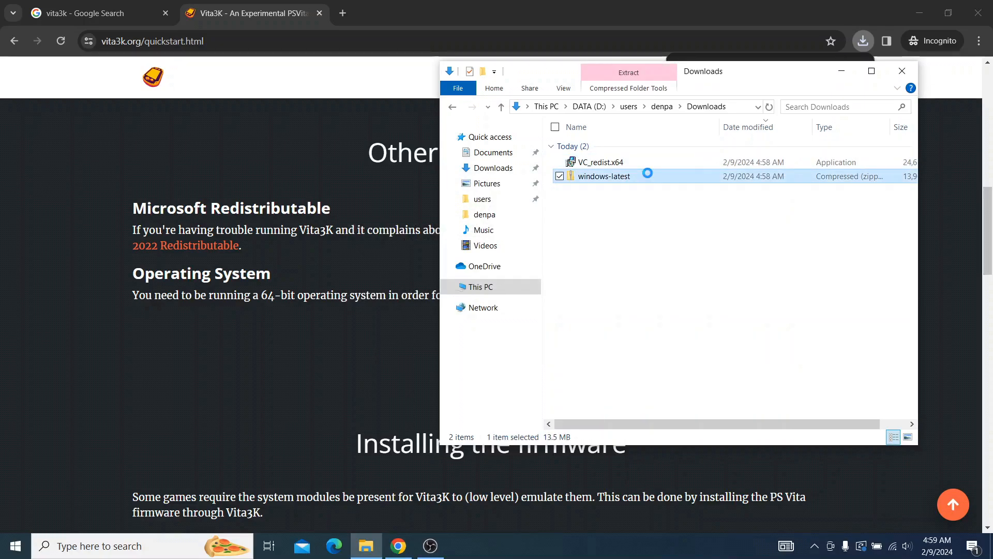
{"action": "right_click", "coordinate": [649, 177]}
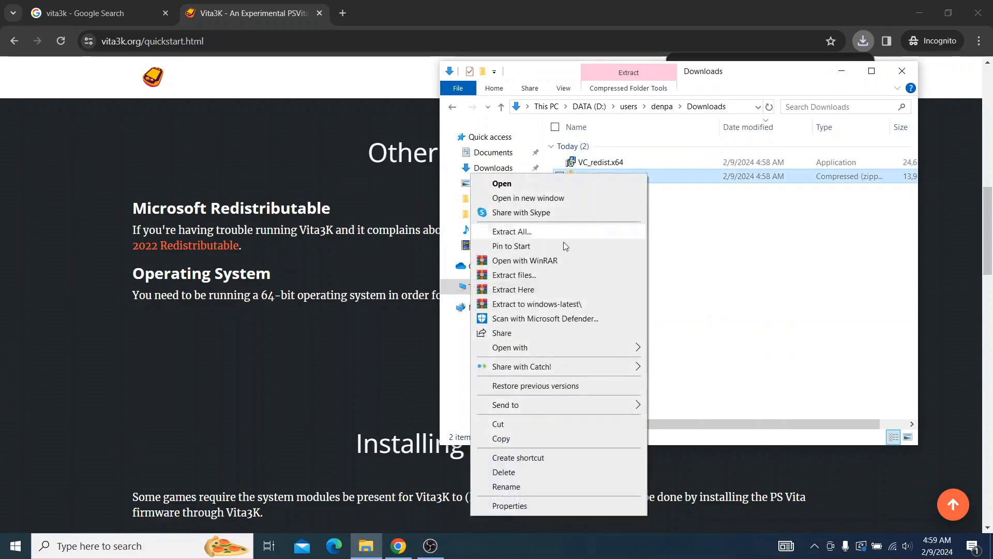
{"action": "left_click", "coordinate": [561, 305]}
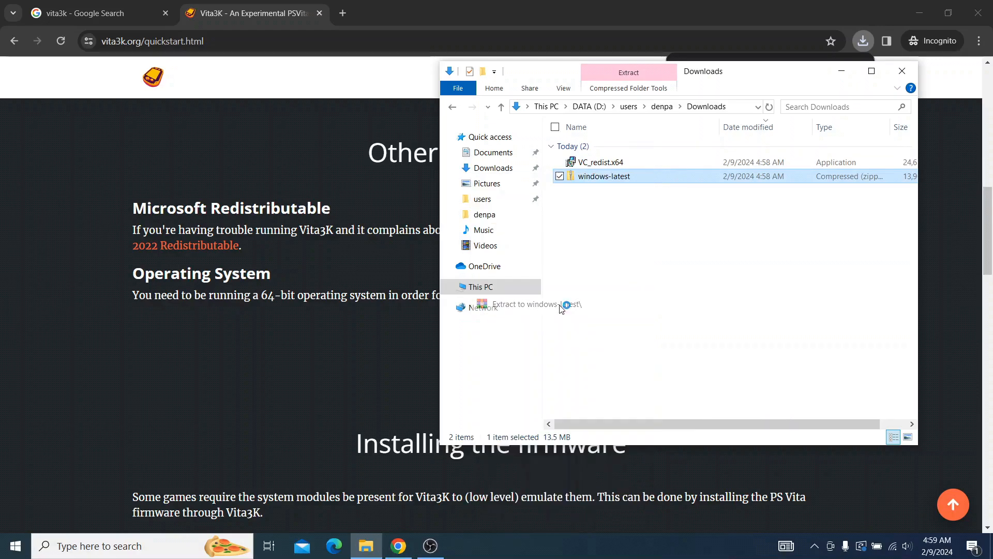
Step: Rename the extracted emulator folder in Downloads to vita3k
{"action": "left_click", "coordinate": [562, 88]}
{"action": "left_click", "coordinate": [644, 106]}
{"action": "left_click", "coordinate": [497, 87]}
{"action": "left_click", "coordinate": [774, 290]}
{"action": "right_click", "coordinate": [731, 195]}
{"action": "type", "text": "mvita3k"}
{"action": "key", "text": "Return"}
Step: Open the PlayStation website link from the quickstart page's firmware section in a new tab
{"action": "left_click", "coordinate": [347, 314]}
{"action": "scroll", "coordinate": [347, 314], "scroll_direction": "down", "scroll_amount": 5}
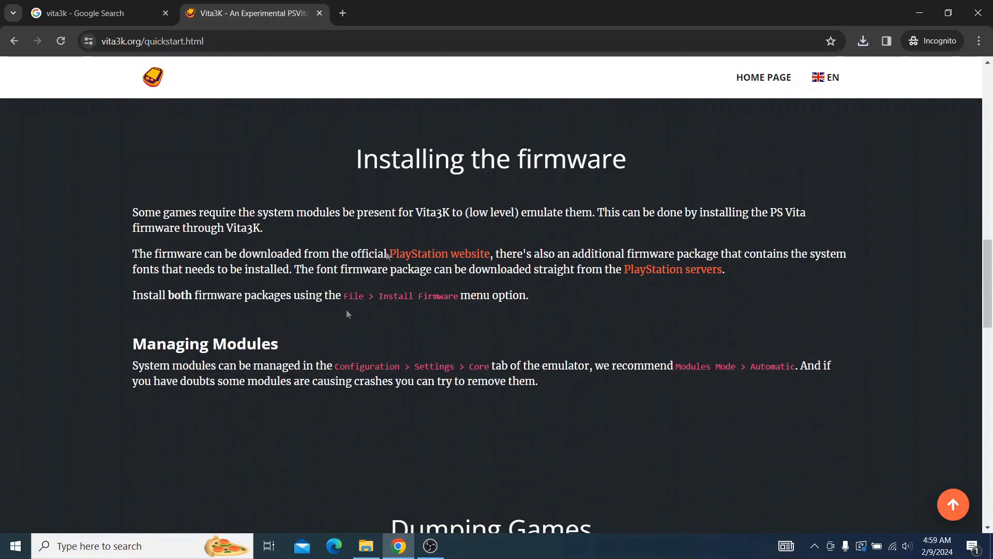
{"action": "right_click", "coordinate": [458, 254]}
{"action": "left_click", "coordinate": [478, 265]}
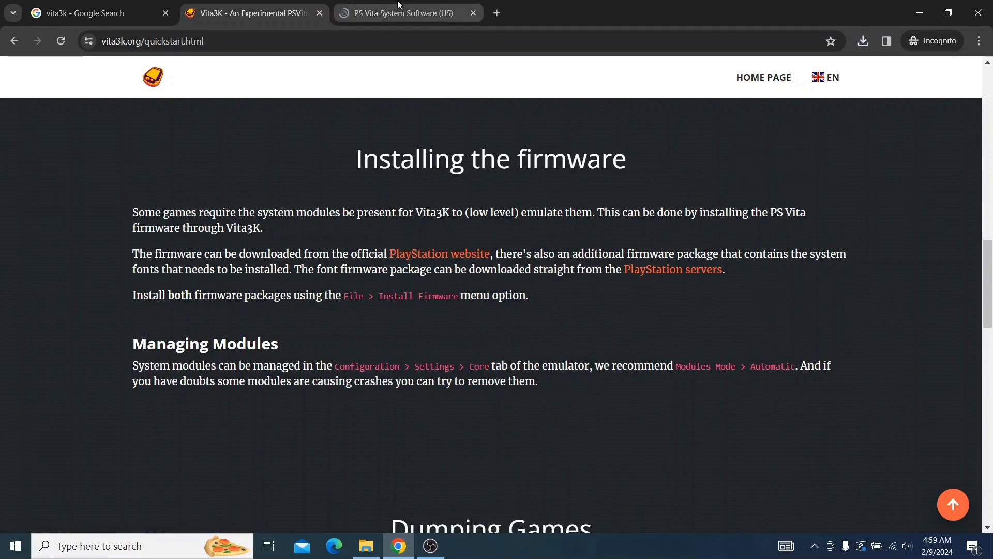
{"action": "left_click", "coordinate": [399, 5]}
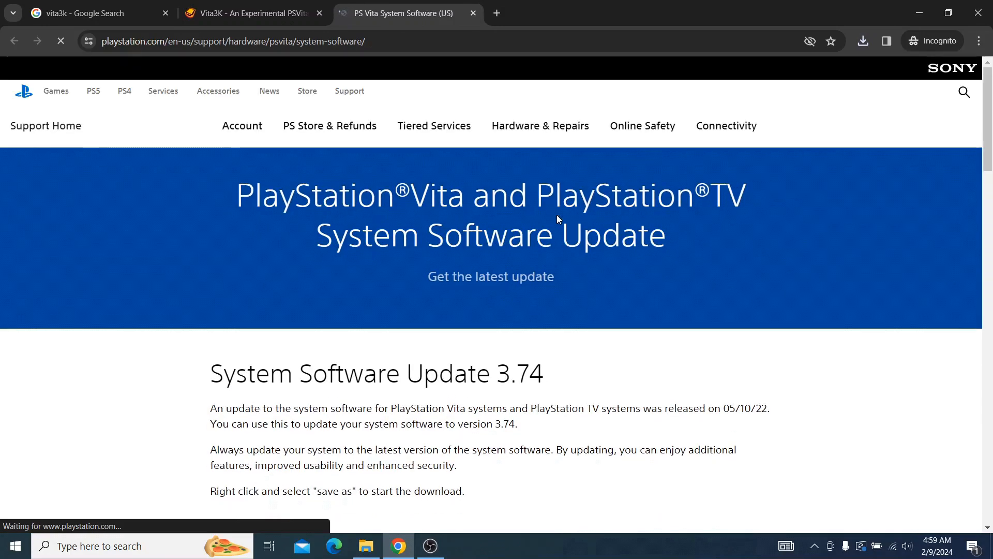
Step: Copy the System Software Update 3.74 download link, load it in a new tab, save PSVUPDAT.PUP to Downloads and keep the file
{"action": "scroll", "coordinate": [620, 290], "scroll_direction": "down", "scroll_amount": 3}
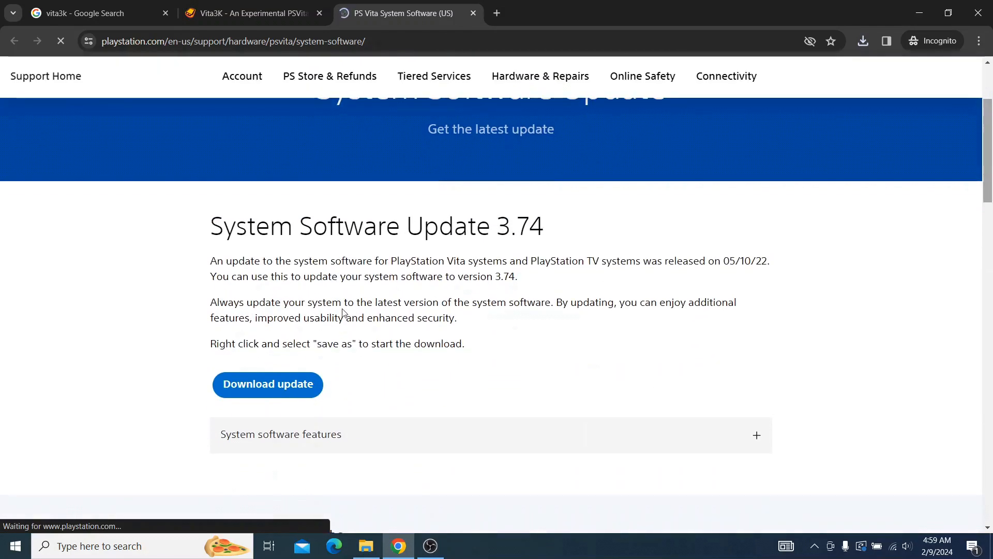
{"action": "right_click", "coordinate": [249, 385]}
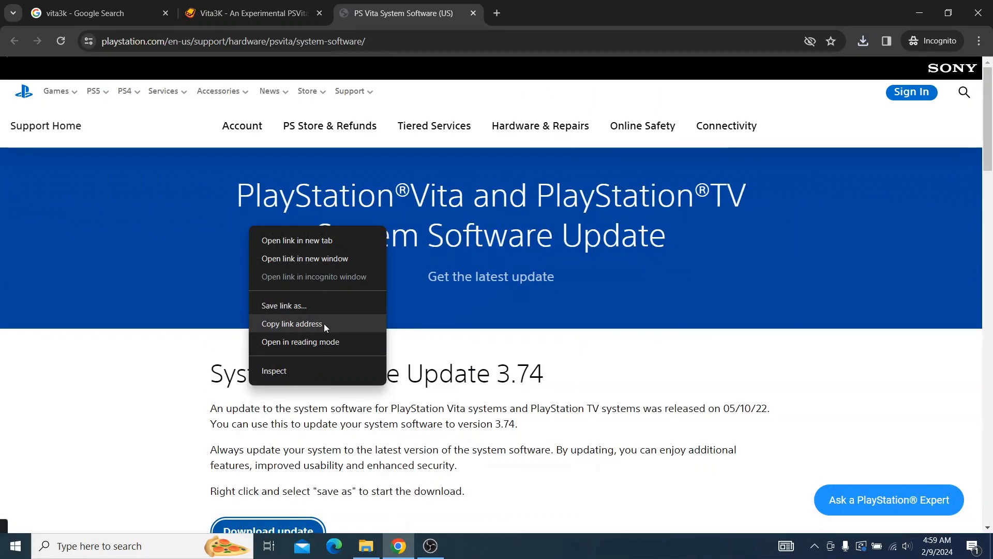
{"action": "left_click", "coordinate": [324, 323]}
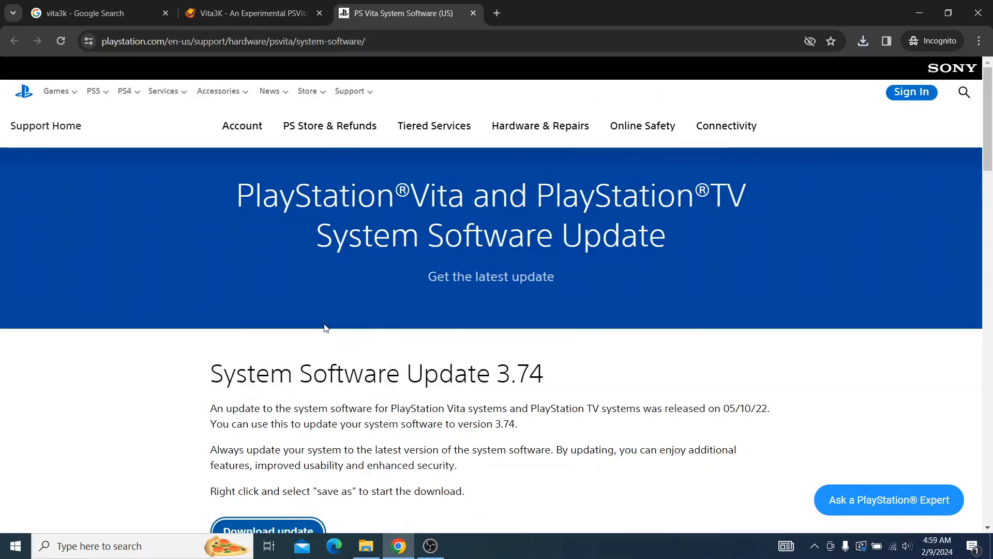
{"action": "left_click", "coordinate": [497, 13]}
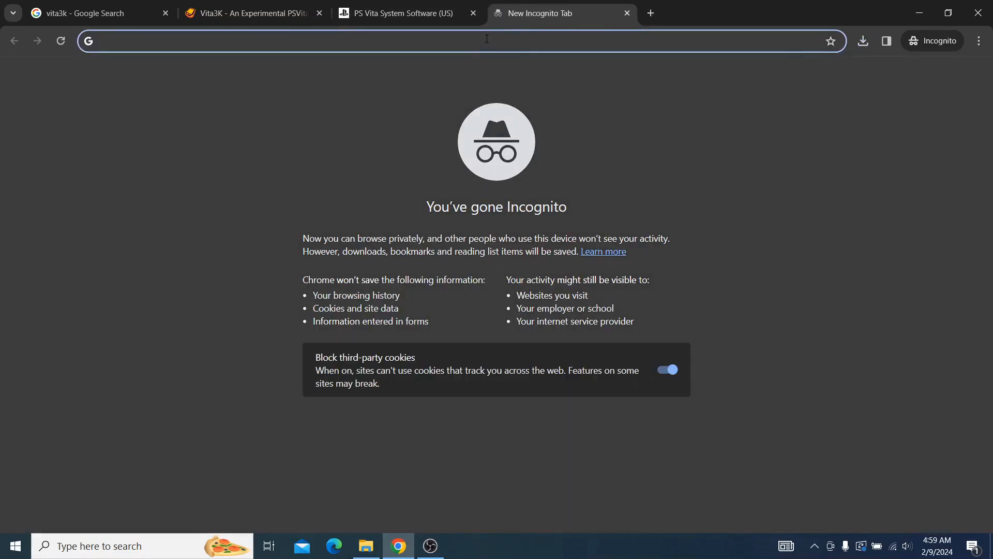
{"action": "right_click", "coordinate": [490, 41]}
{"action": "left_click", "coordinate": [600, 166]}
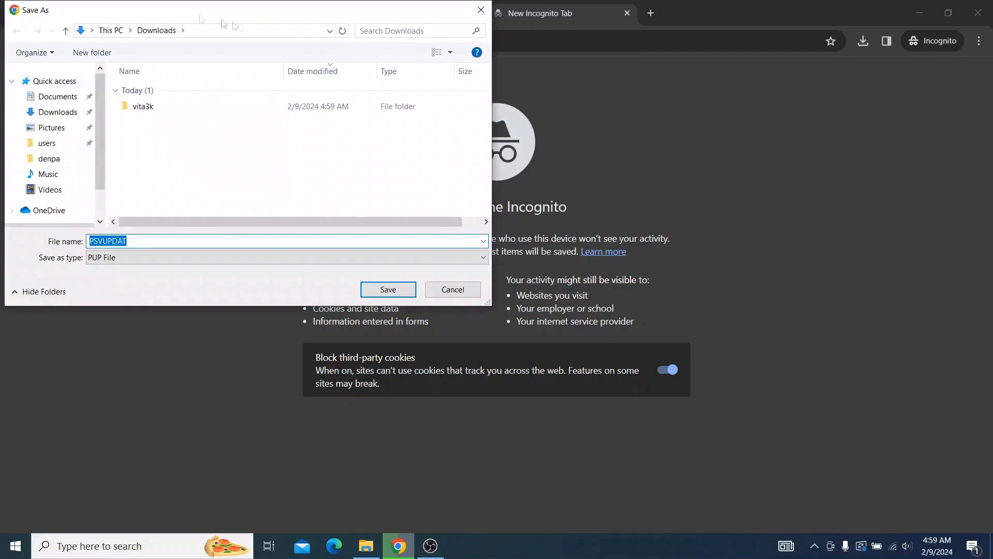
{"action": "left_click", "coordinate": [364, 283]}
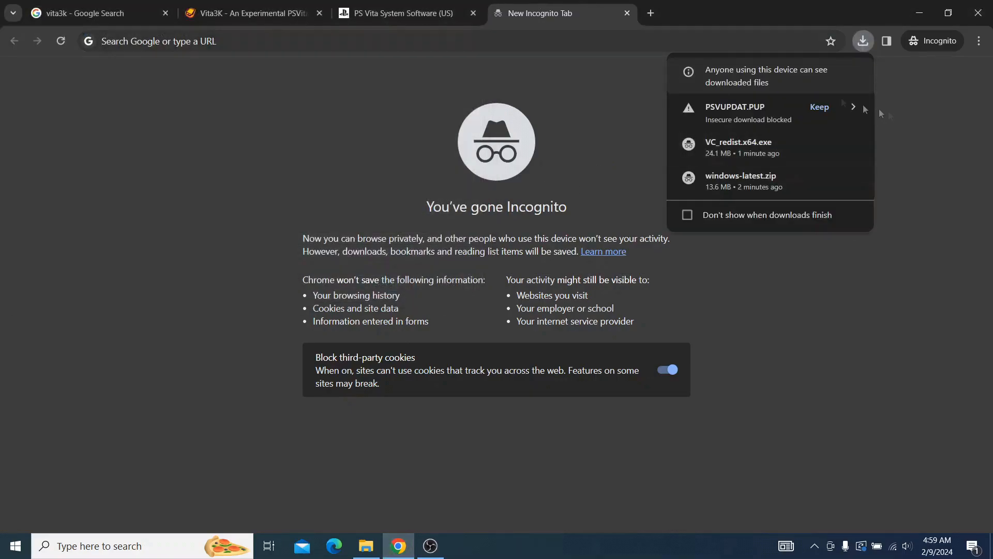
{"action": "left_click", "coordinate": [822, 107]}
Step: Launch Vita3K from the vita3k folder in Downloads and advance its initial setup to the emulator path page
{"action": "left_click", "coordinate": [254, 13]}
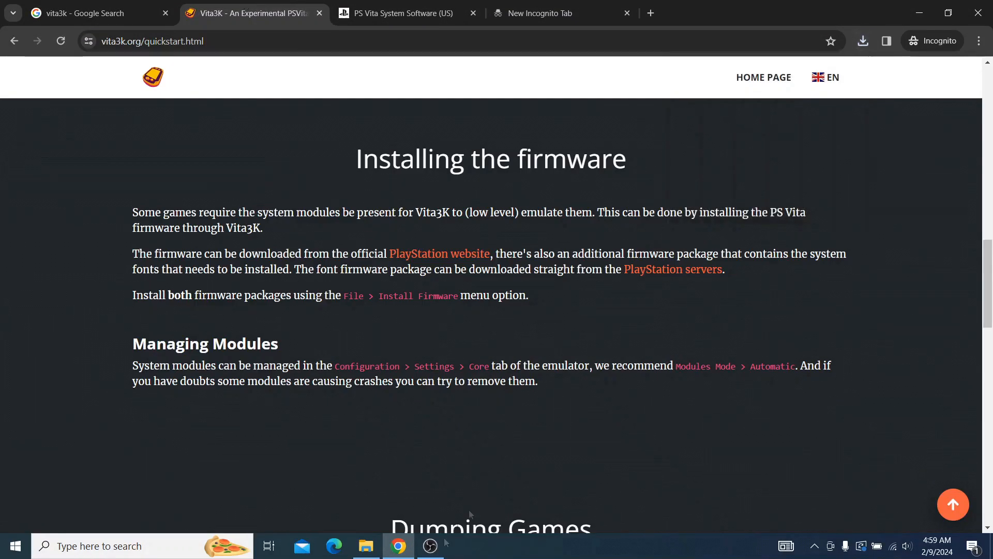
{"action": "left_click", "coordinate": [366, 545]}
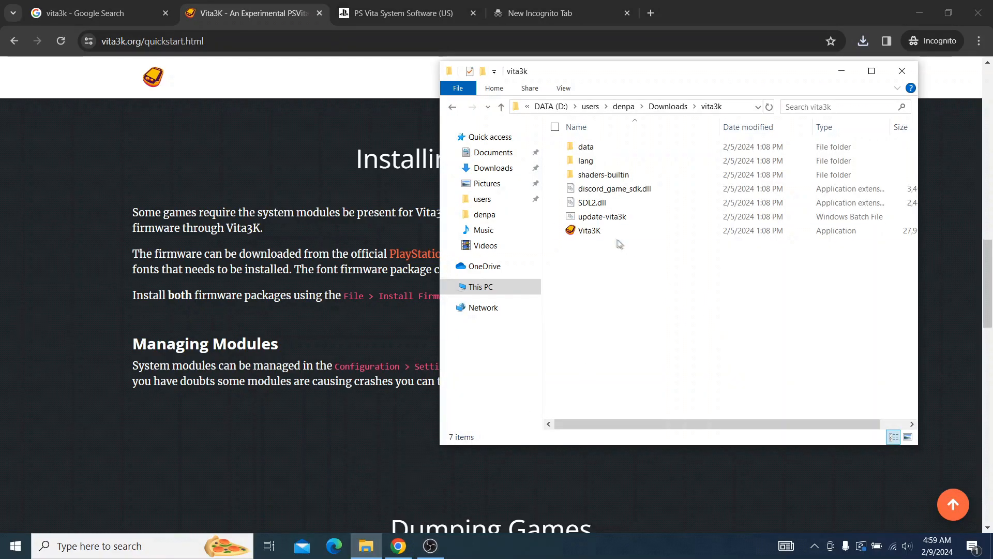
{"action": "left_click", "coordinate": [598, 231]}
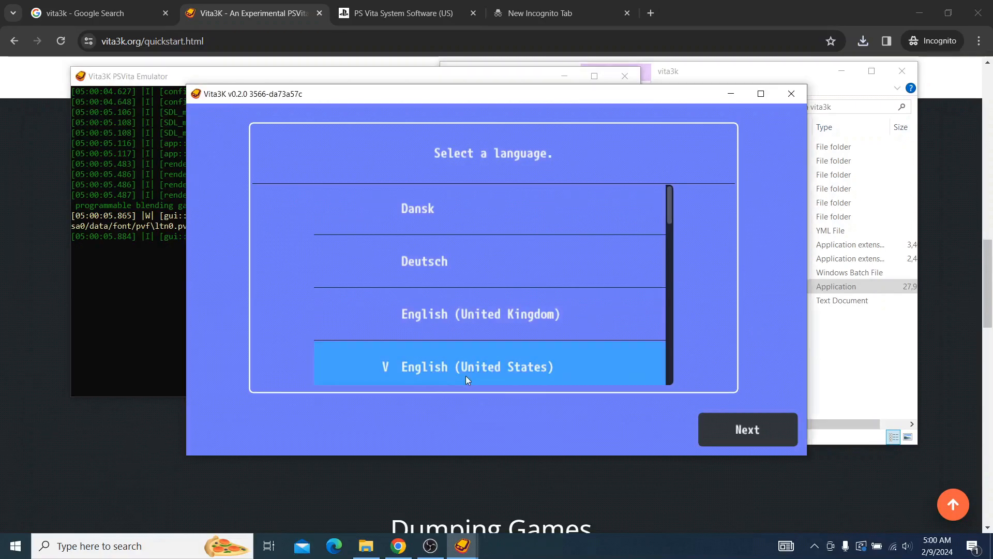
{"action": "left_click_drag", "start_coordinate": [669, 215], "coordinate": [670, 225]}
{"action": "left_click", "coordinate": [726, 437]}
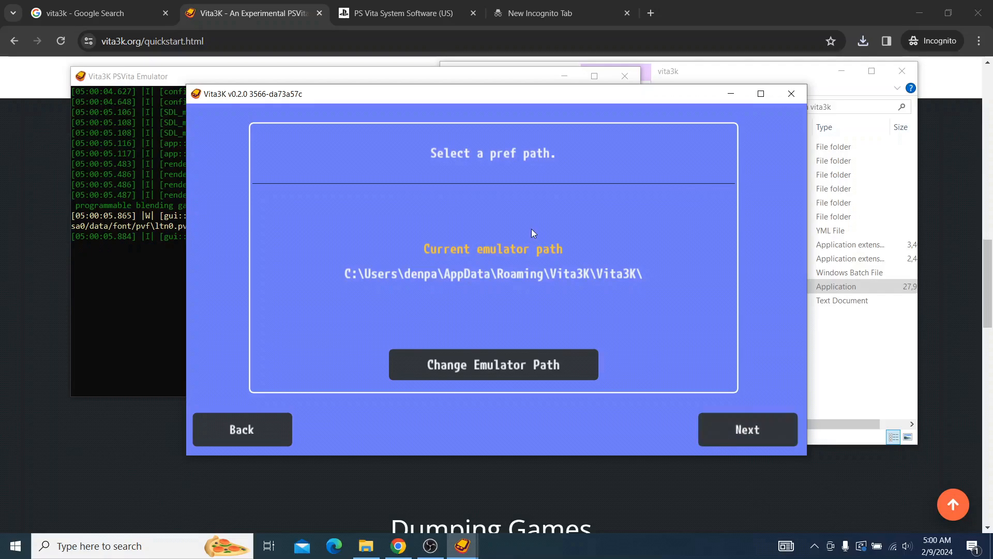
Step: Set the emulator path to the vita3k folder inside the personal folder on drive D and continue to firmware installation
{"action": "left_click", "coordinate": [455, 368]}
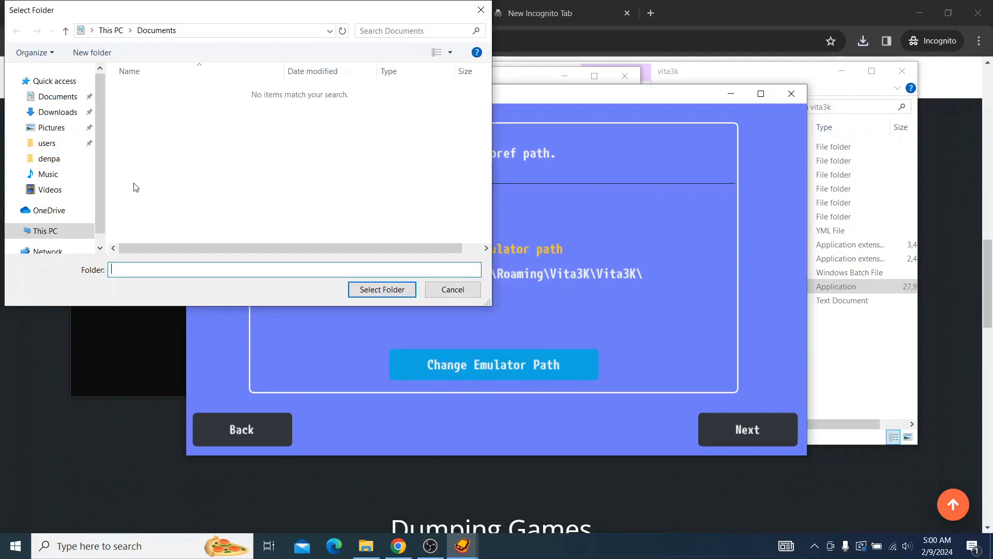
{"action": "left_click", "coordinate": [45, 165]}
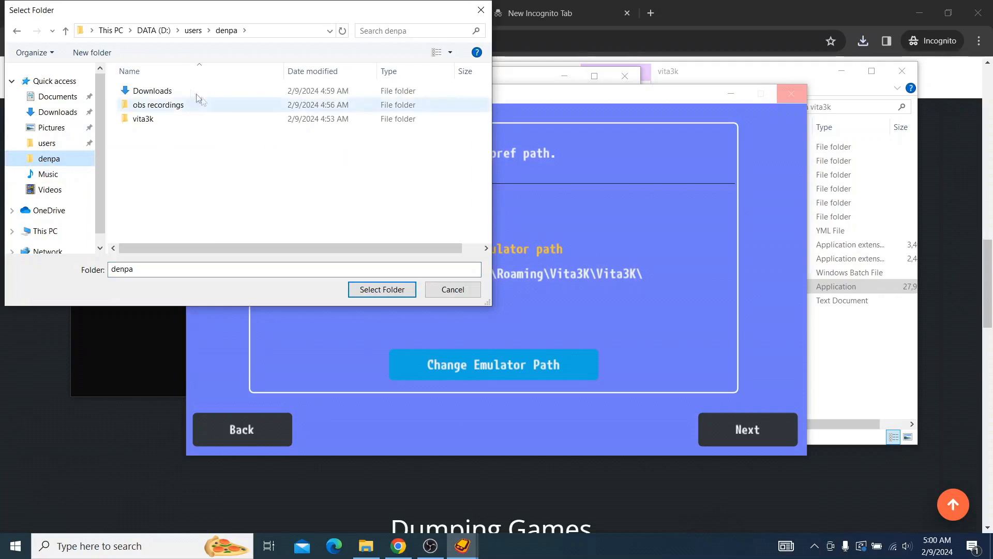
{"action": "double_click", "coordinate": [150, 119]}
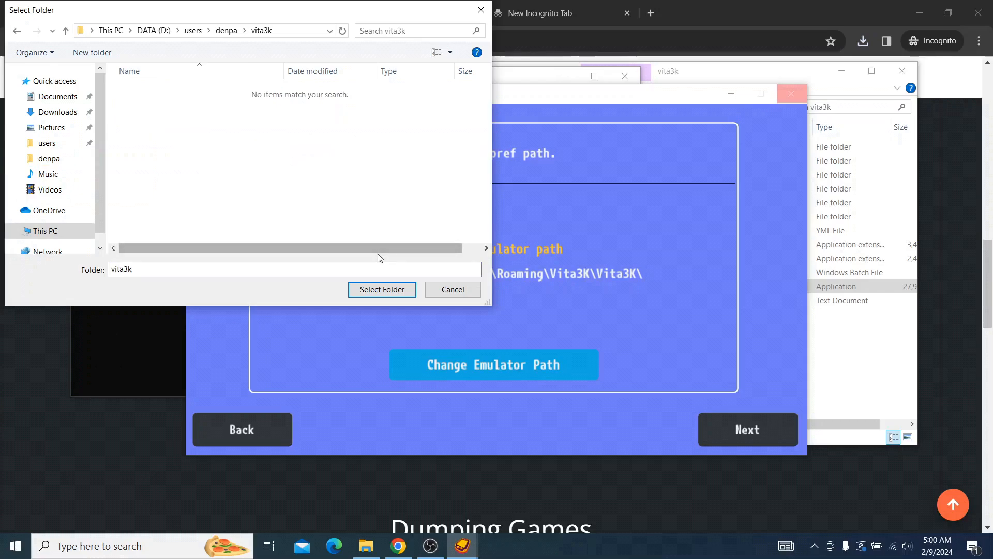
{"action": "left_click", "coordinate": [392, 291]}
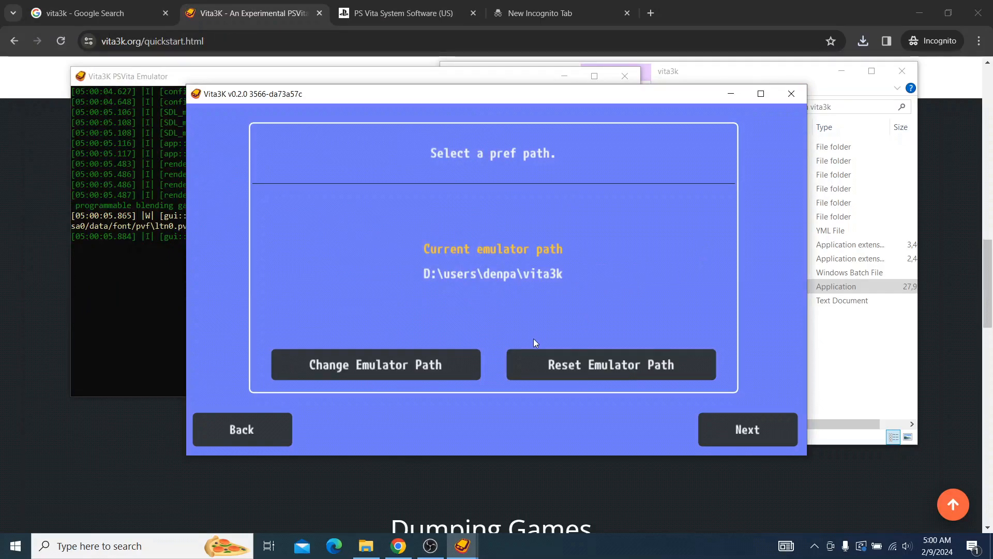
{"action": "left_click", "coordinate": [774, 430]}
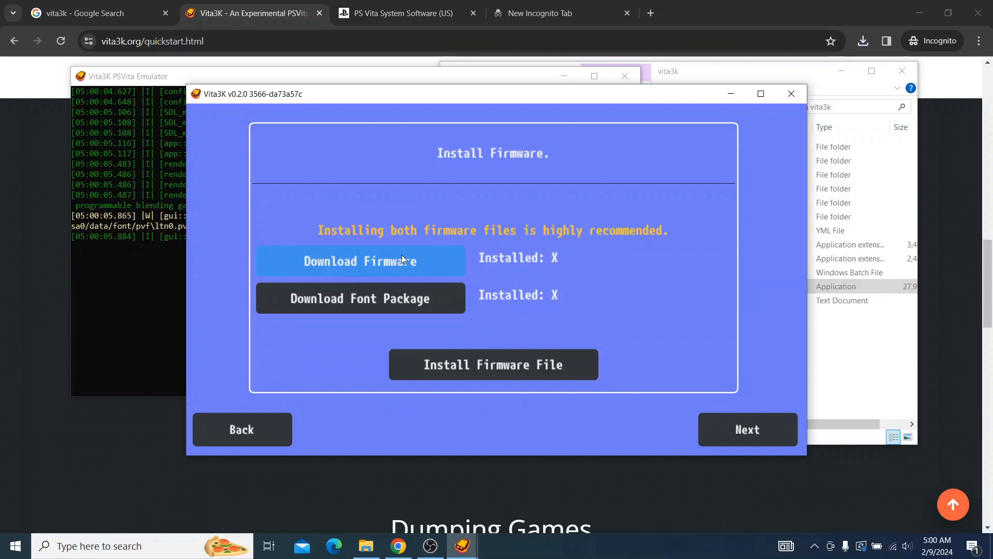
Step: Install the firmware file PSVUPDAT.PUP from the Downloads folder on drive D
{"action": "left_click", "coordinate": [523, 363]}
{"action": "left_click", "coordinate": [51, 159]}
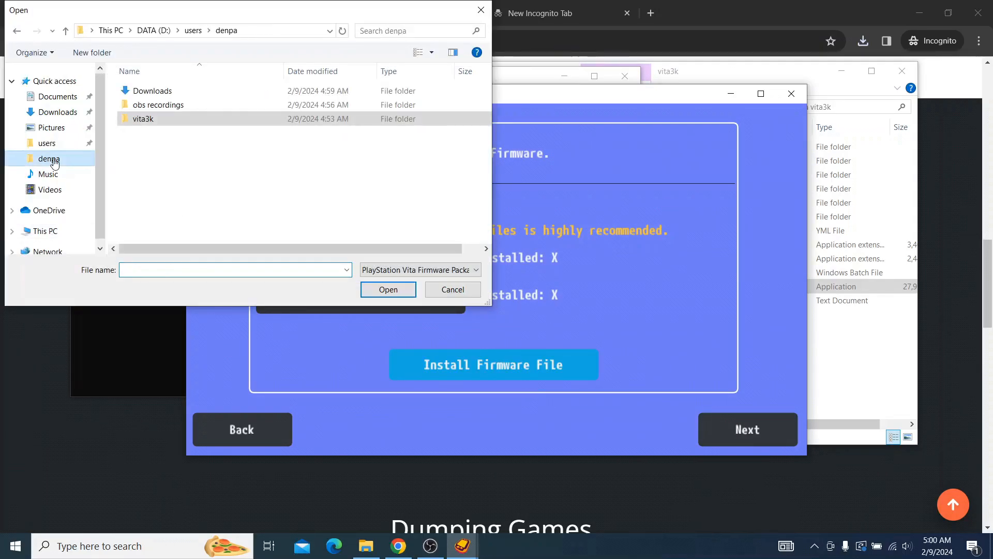
{"action": "double_click", "coordinate": [190, 93]}
{"action": "left_click", "coordinate": [201, 107]}
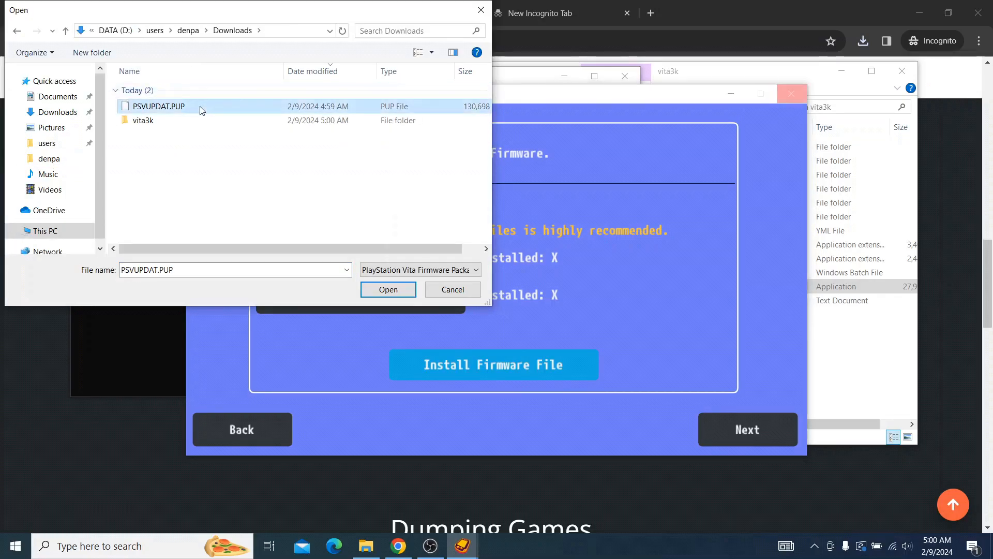
{"action": "left_click", "coordinate": [388, 290]}
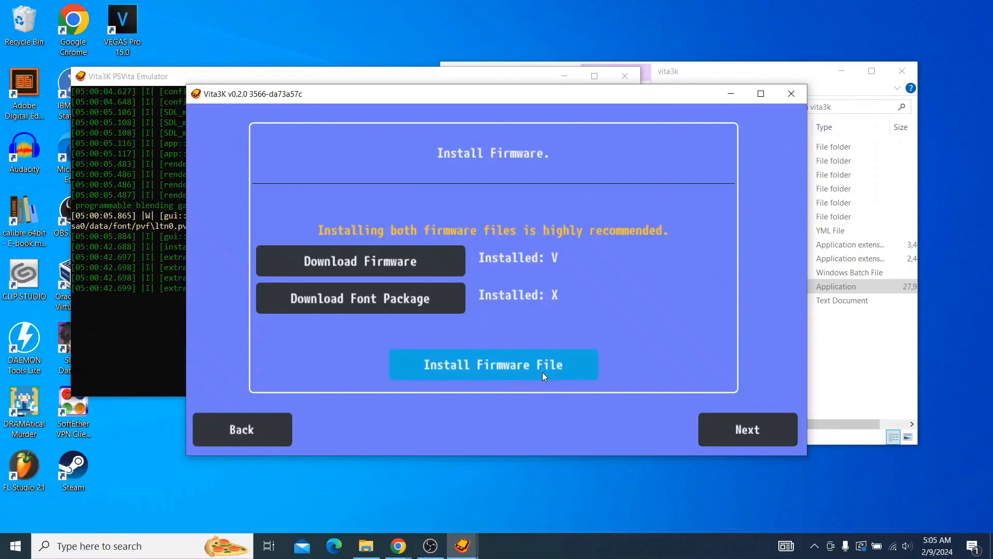
Step: Install the font package file PSP2UPDAT.PUP from the Downloads folder and complete the initial setup
{"action": "left_click", "coordinate": [542, 371]}
{"action": "left_click", "coordinate": [184, 107]}
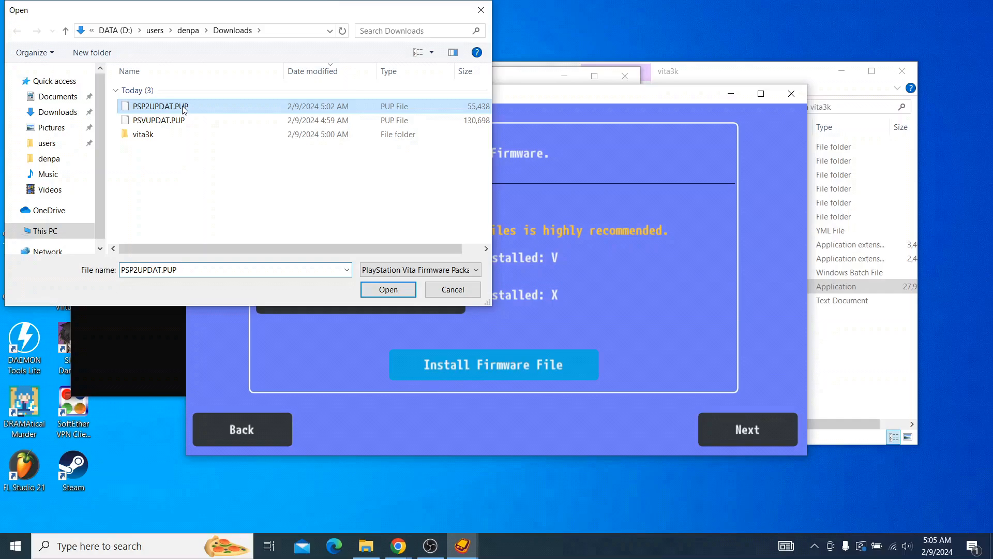
{"action": "double_click", "coordinate": [183, 107]}
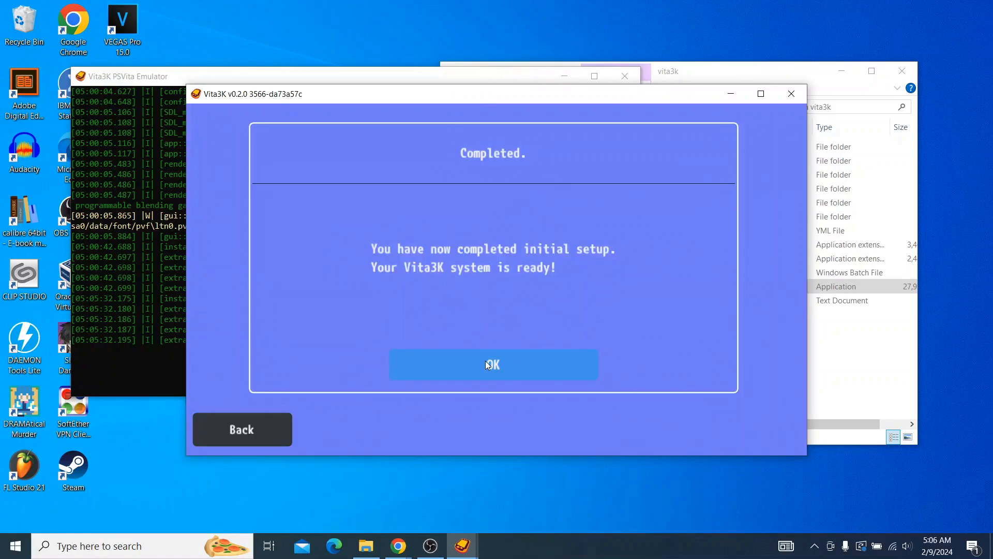
{"action": "left_click", "coordinate": [488, 366]}
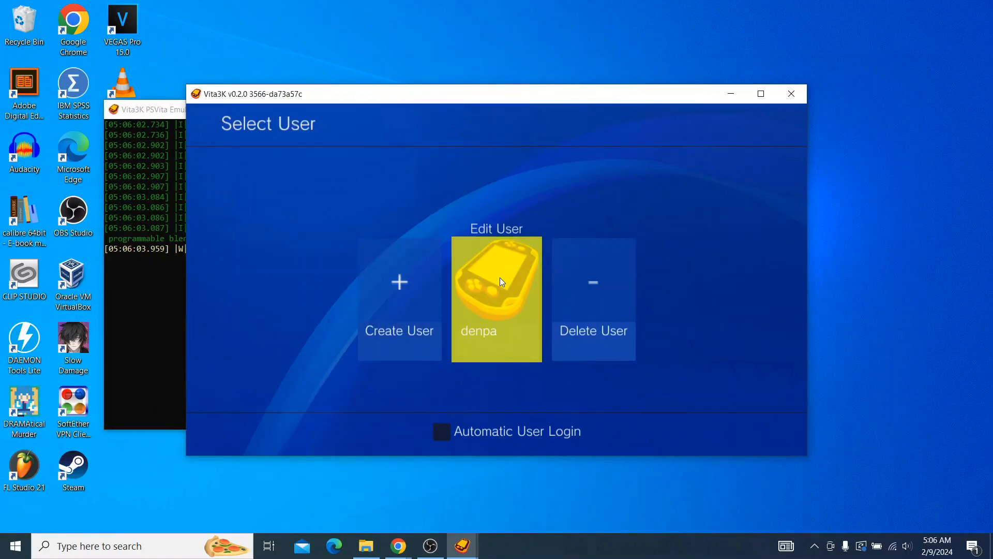
{"action": "left_click", "coordinate": [499, 277]}
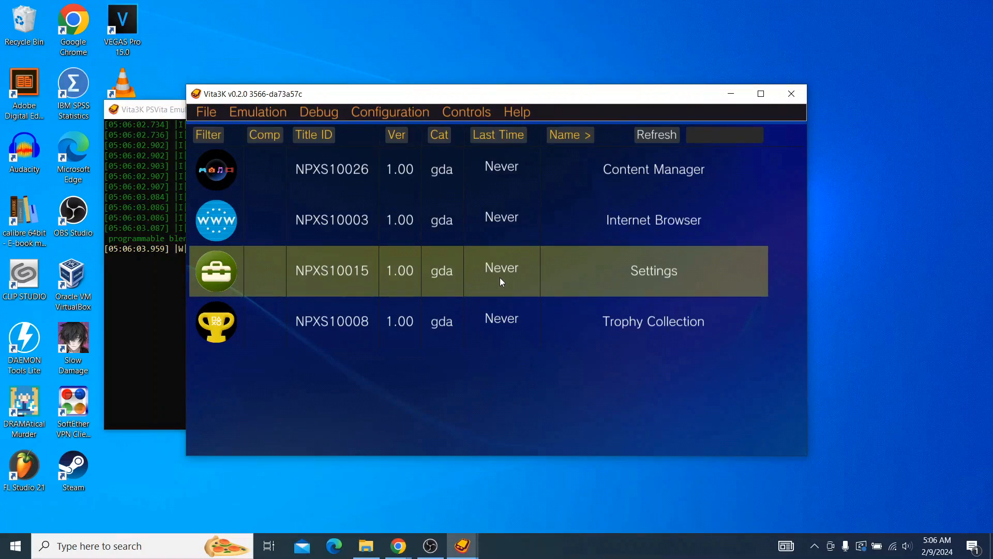
Step: Search the web in Chrome for "nopaystation browser" and open the CFWaifu NoPayStation Complete Setup Guide in a new tab
{"action": "type", "text": "s"}
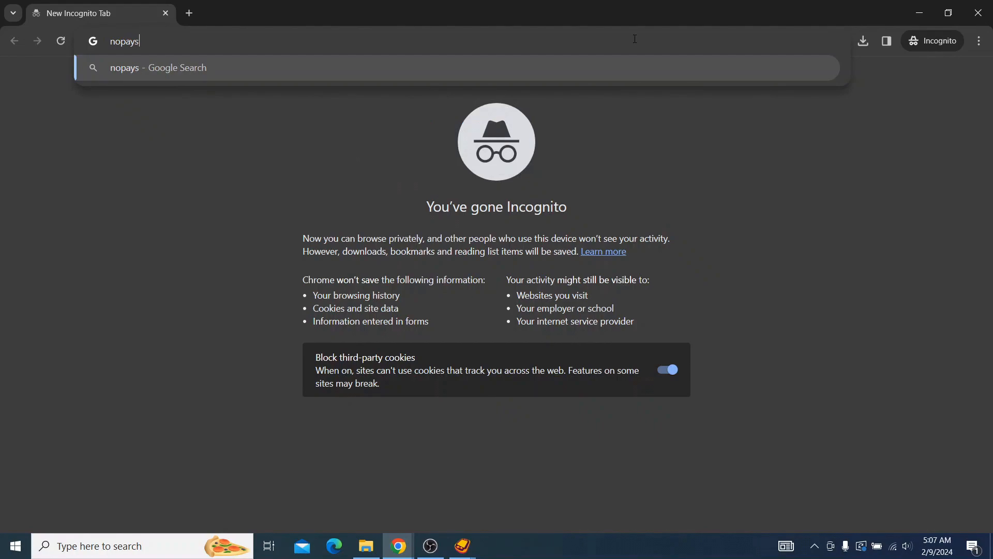
{"action": "type", "text": "tation browser"}
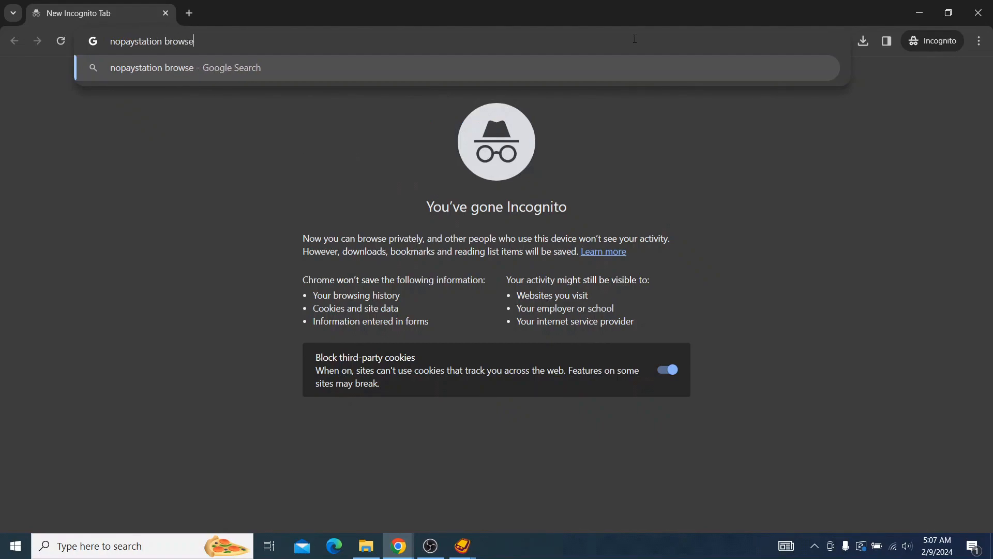
{"action": "key", "text": "Return"}
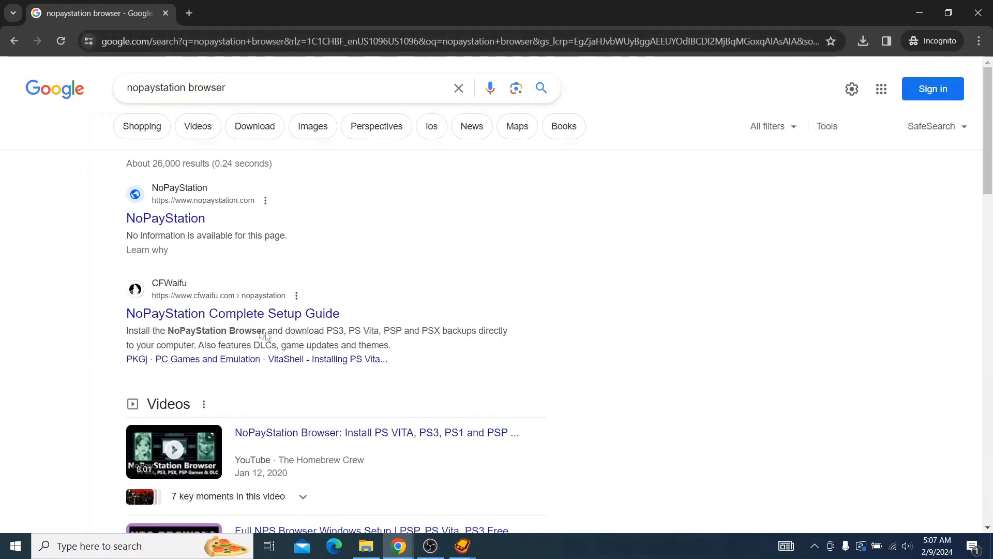
{"action": "right_click", "coordinate": [285, 311]}
{"action": "left_click", "coordinate": [300, 320]}
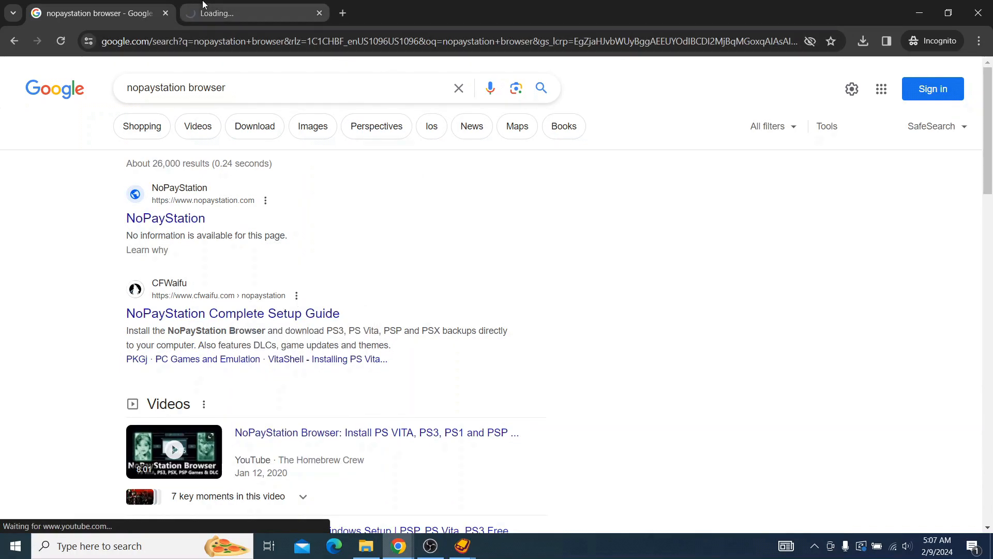
{"action": "left_click", "coordinate": [249, 13]}
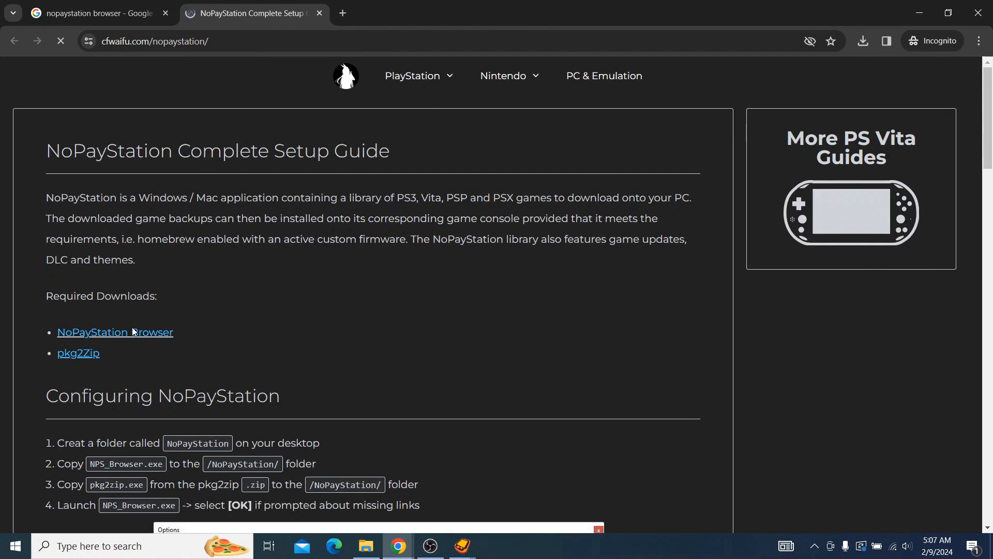
Step: Open the guide's NoPayStation Browser and pkg2Zip links in new tabs and close the guide
{"action": "right_click", "coordinate": [134, 333]}
{"action": "left_click", "coordinate": [166, 342]}
{"action": "left_click", "coordinate": [426, 7]}
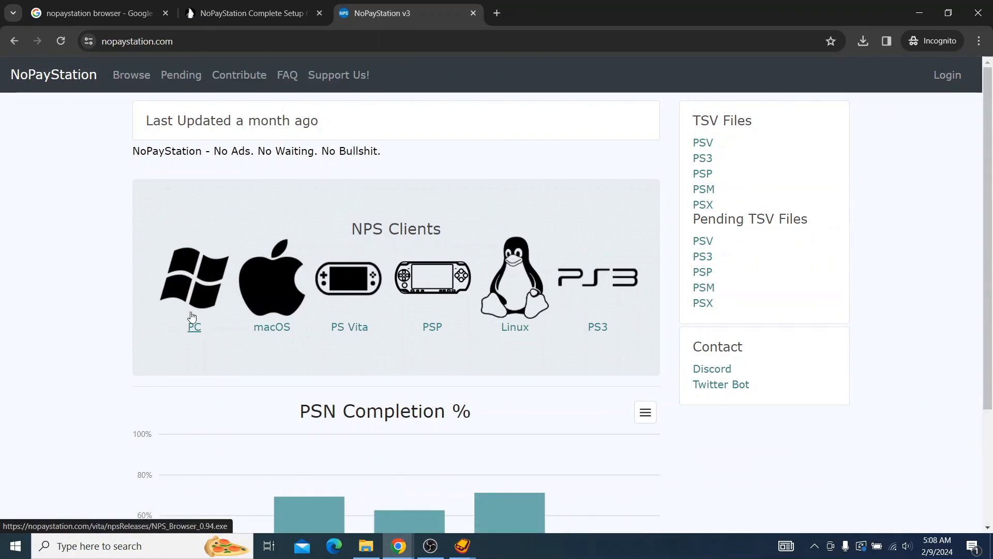
{"action": "left_click", "coordinate": [311, 13]}
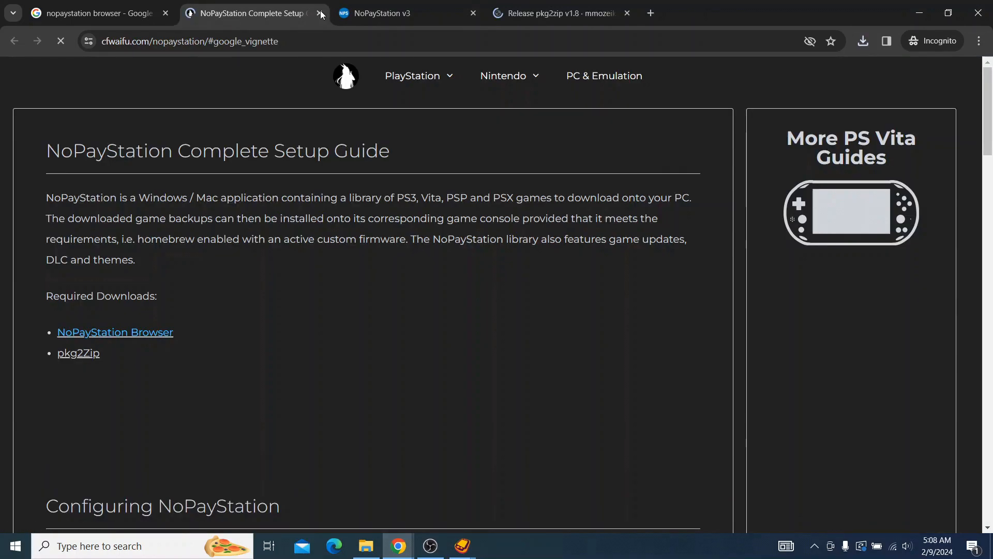
{"action": "left_click", "coordinate": [320, 13]}
{"action": "left_click", "coordinate": [453, 5]}
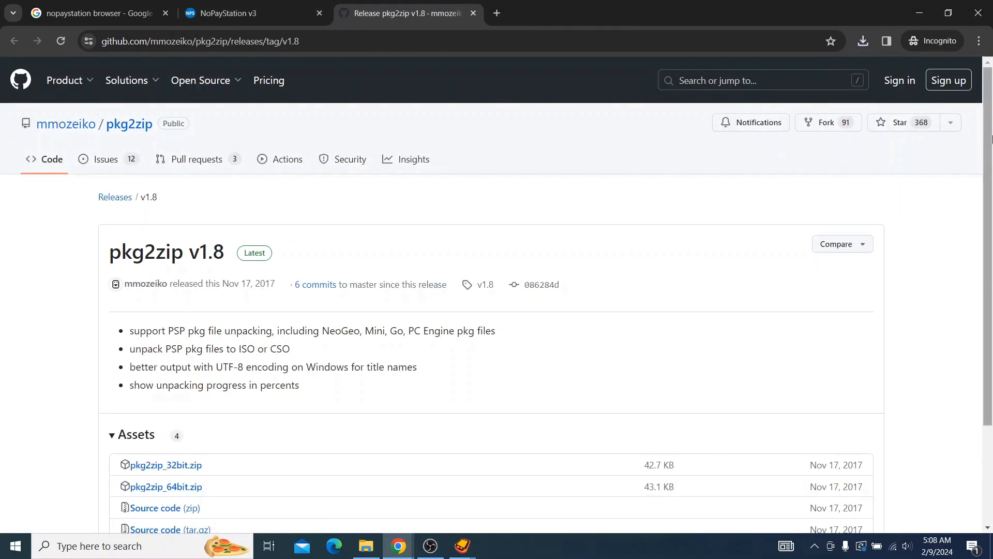
Step: Download pkg2zip_64bit.zip from the pkg2zip v1.8 release assets into the Downloads folder
{"action": "scroll", "coordinate": [634, 284], "scroll_direction": "down", "scroll_amount": 3}
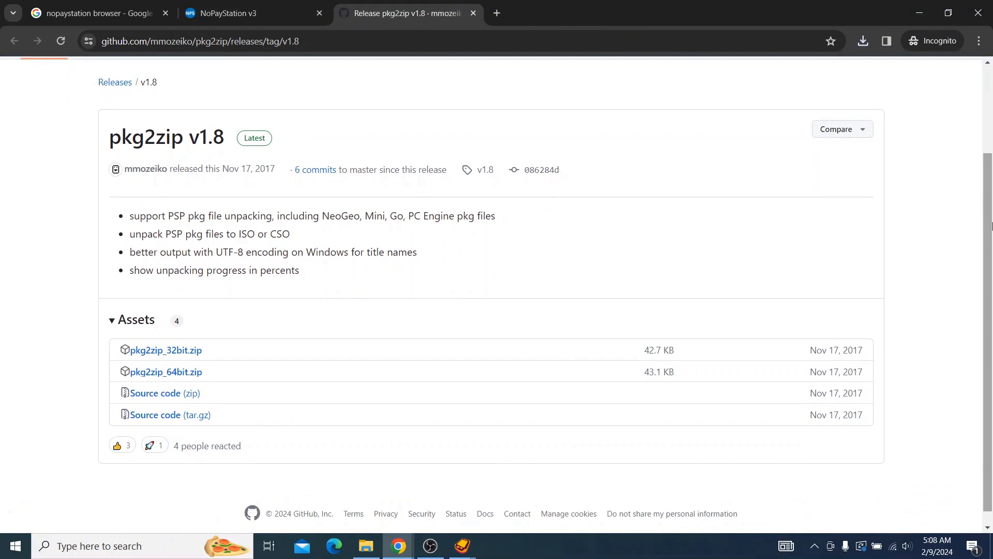
{"action": "left_click", "coordinate": [182, 373]}
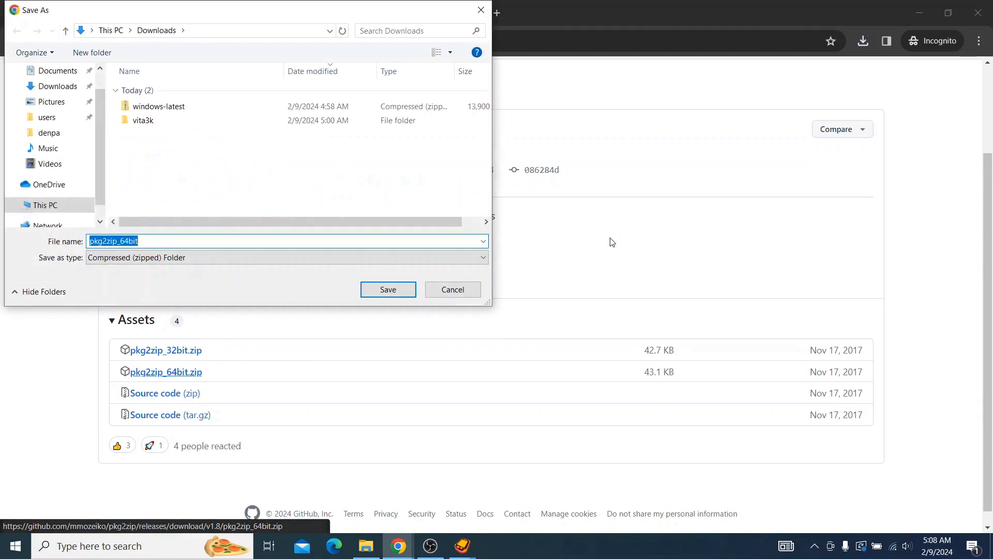
{"action": "left_click", "coordinate": [389, 289]}
Step: Extract the pkg2zip_64bit archive in Downloads on drive D into its own pkg2zip_64bit folder
{"action": "left_click", "coordinate": [366, 545]}
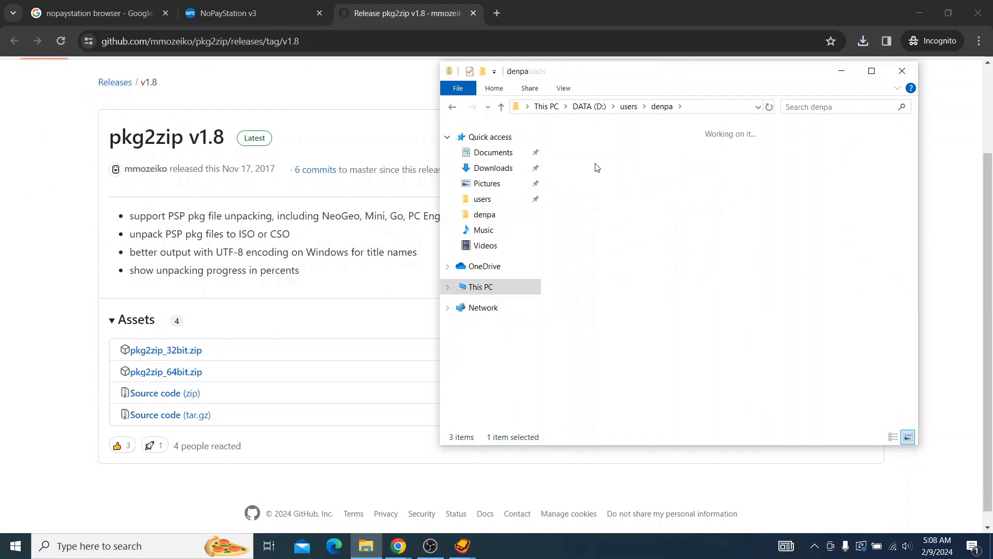
{"action": "double_click", "coordinate": [595, 170]}
{"action": "right_click", "coordinate": [599, 202]}
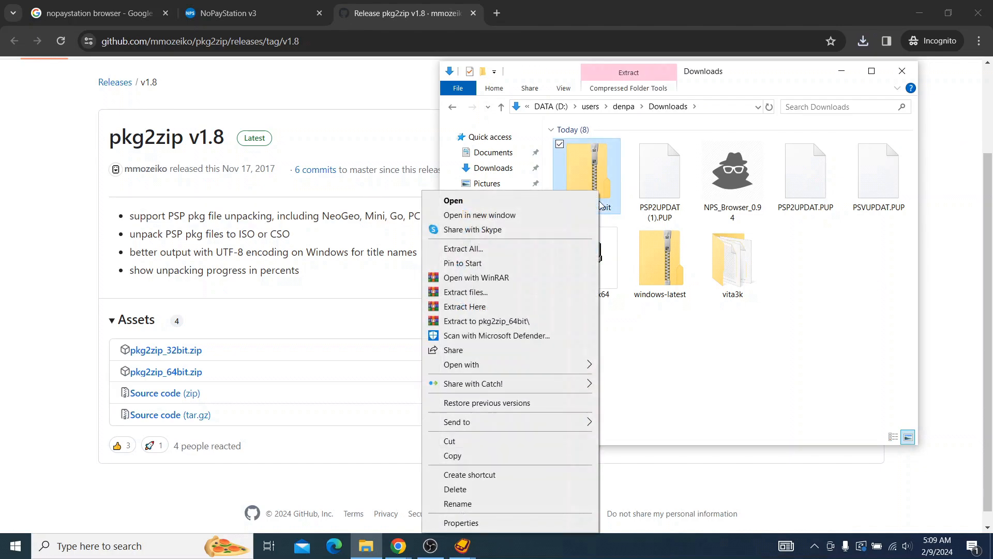
{"action": "left_click", "coordinate": [496, 320]}
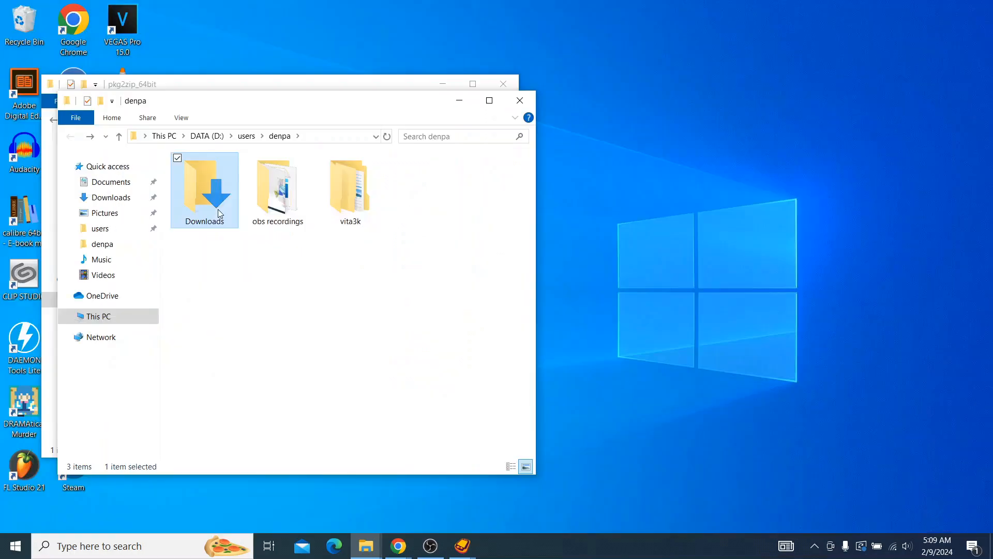
Step: Copy NPS_Browser_0.94 from the Downloads folder to the desktop and launch it, allowing the unverified app and accepting the disclaimer
{"action": "double_click", "coordinate": [218, 209]}
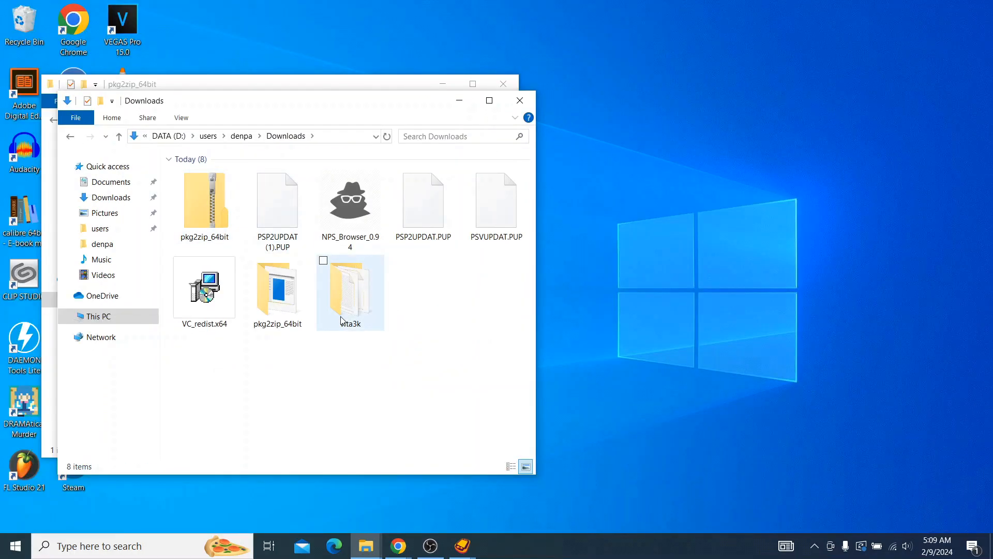
{"action": "left_click_drag", "start_coordinate": [348, 222], "coordinate": [699, 169]}
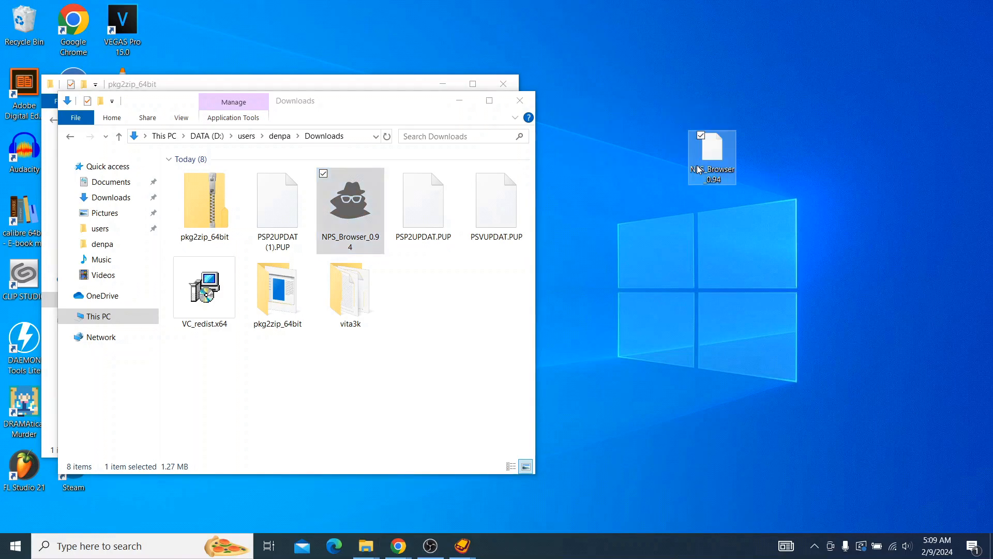
{"action": "left_click", "coordinate": [422, 399]}
{"action": "left_click", "coordinate": [459, 101]}
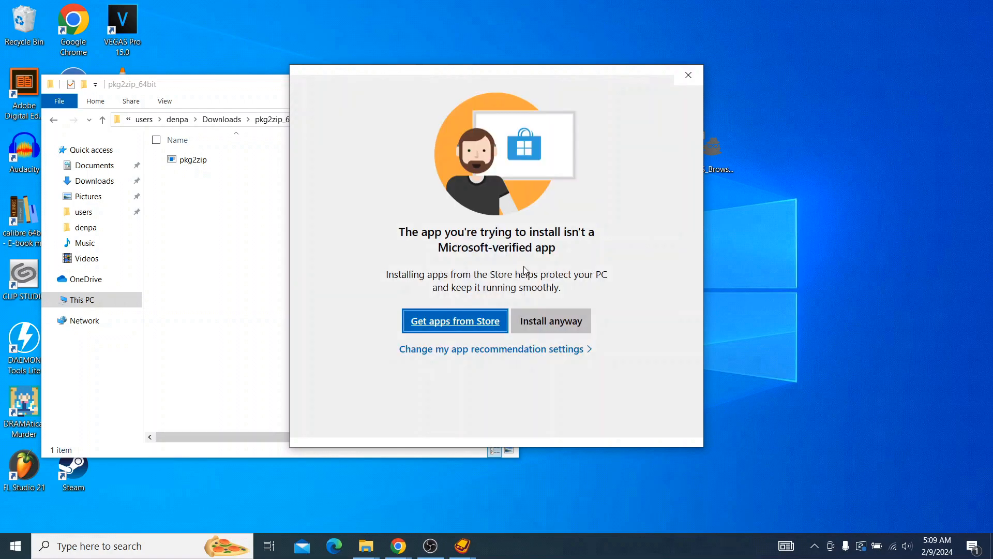
{"action": "left_click", "coordinate": [550, 320]}
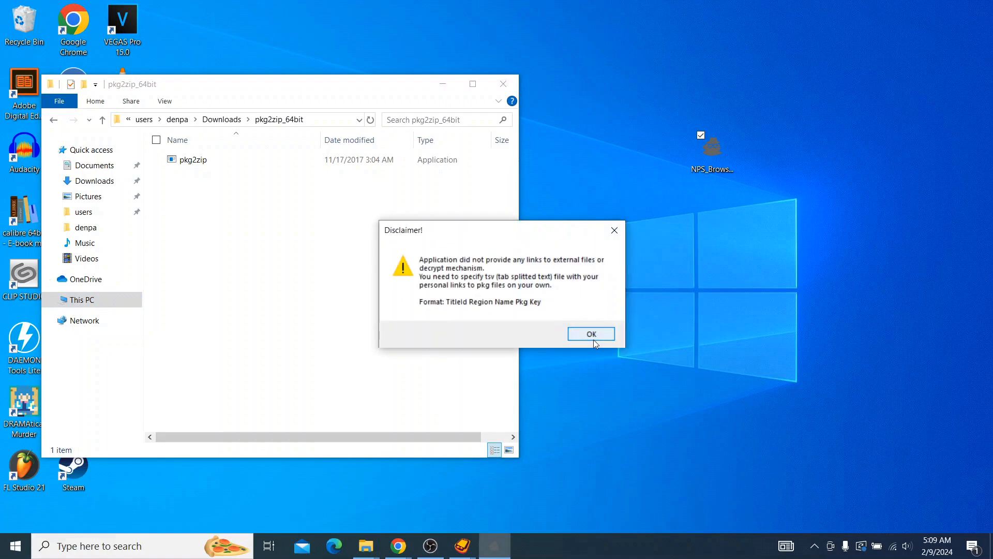
{"action": "left_click", "coordinate": [592, 335]}
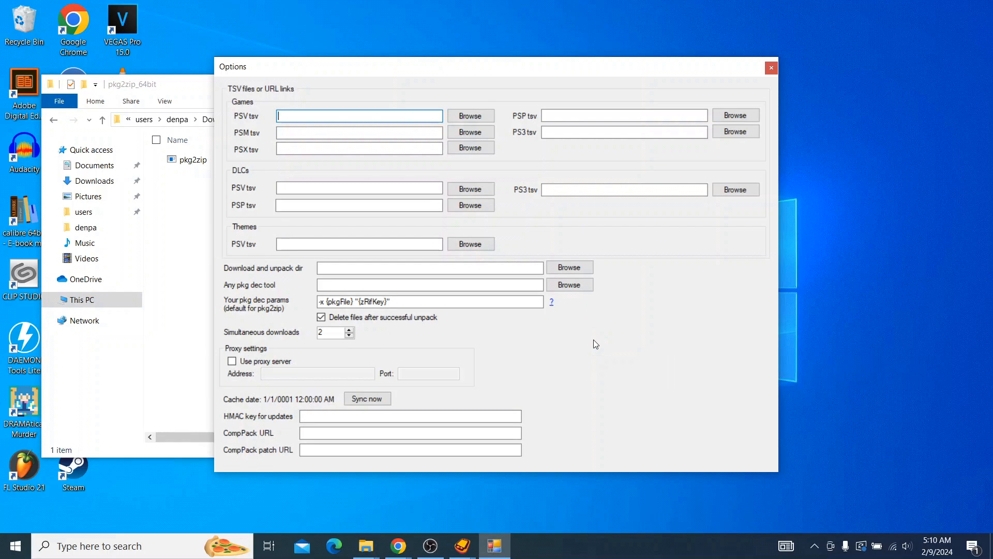
{"action": "type", "text": "https://nopaystation.com/tsv/PSV_GAMES.tsv"}
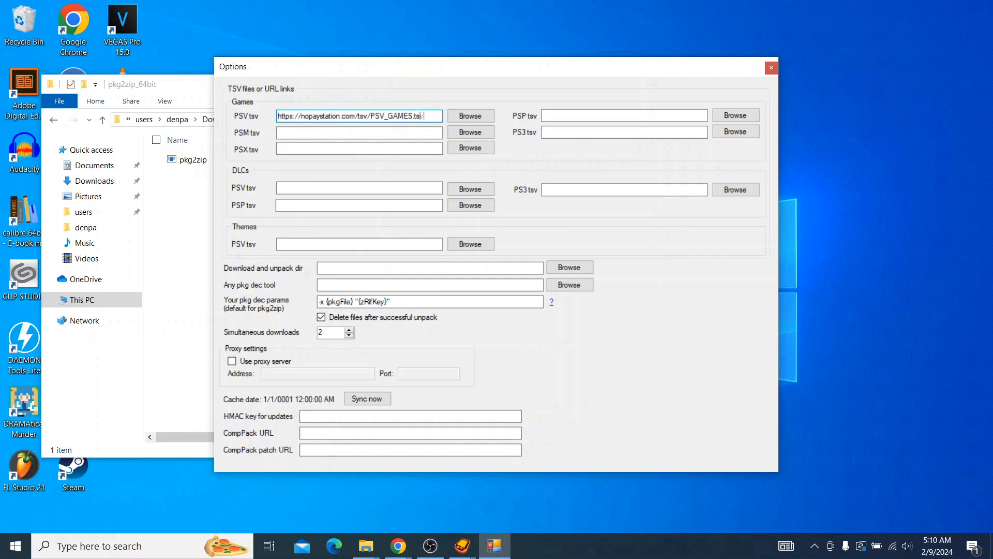
Step: Copy the PSV games link into the PSM, PSX, PSP and PS3 tsv fields under Games
{"action": "left_click_drag", "start_coordinate": [435, 116], "coordinate": [283, 112]}
{"action": "right_click", "coordinate": [283, 112]}
{"action": "left_click", "coordinate": [260, 156]}
{"action": "right_click", "coordinate": [353, 135]}
{"action": "left_click", "coordinate": [236, 190]}
{"action": "right_click", "coordinate": [370, 150]}
{"action": "left_click", "coordinate": [252, 203]}
{"action": "right_click", "coordinate": [645, 114]}
{"action": "left_click", "coordinate": [529, 167]}
{"action": "right_click", "coordinate": [606, 132]}
{"action": "left_click", "coordinate": [483, 189]}
Step: Change the copied games links to PSM_GAMES.tsv, PSX_GAMES.tsv, PSP_GAMES.tsv and PS3_GAMES.tsv in their matching fields
{"action": "left_click", "coordinate": [385, 133]}
{"action": "key", "text": "BackSpace"}
{"action": "type", "text": "M"}
{"action": "left_click", "coordinate": [385, 148]}
{"action": "key", "text": "BackSpace"}
{"action": "type", "text": "X"}
{"action": "left_click", "coordinate": [646, 114]}
{"action": "key", "text": "BackSpace"}
{"action": "type", "text": "P"}
{"action": "left_click", "coordinate": [650, 133]}
{"action": "key", "text": "BackSpace"}
{"action": "type", "text": "3_GAMES.tsv"}
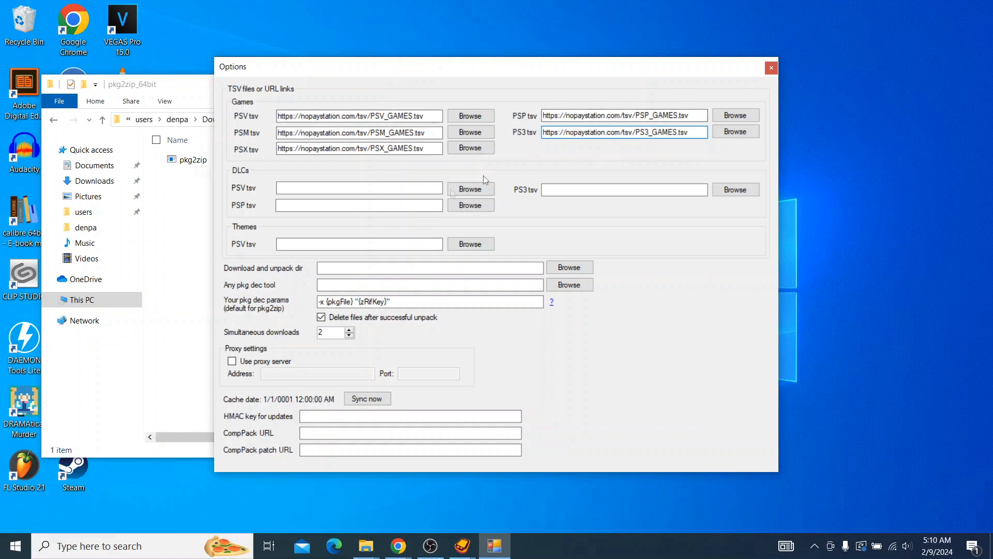
{"action": "left_click", "coordinate": [363, 186]}
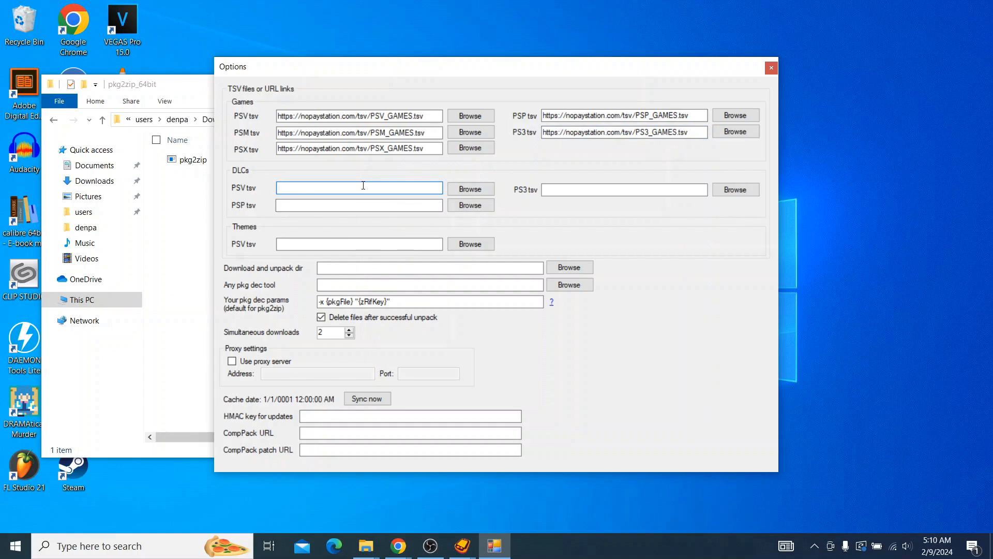
{"action": "right_click", "coordinate": [364, 186]}
{"action": "left_click", "coordinate": [331, 242]}
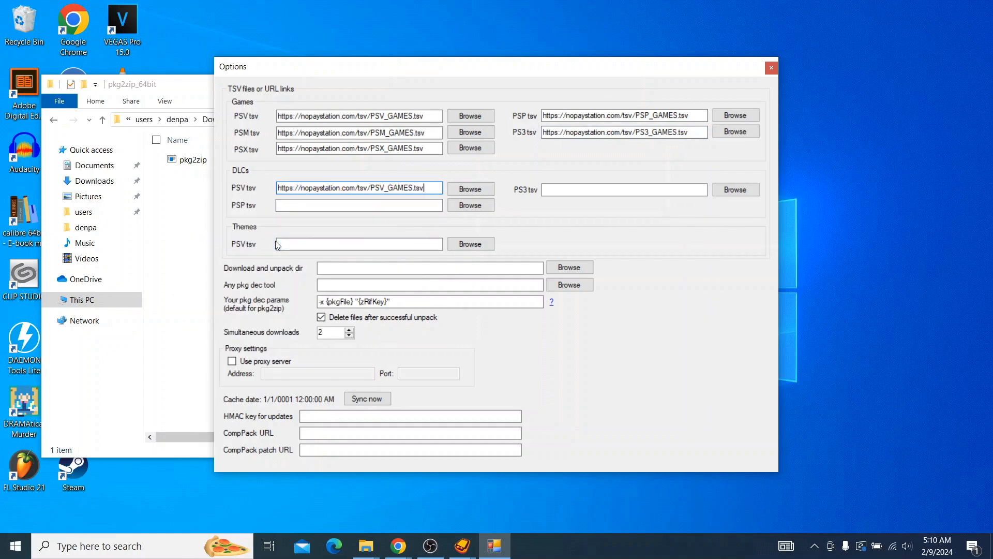
{"action": "left_click", "coordinate": [417, 188]}
{"action": "key", "text": "BackSpace"}
{"action": "key", "text": "BackSpace"}
{"action": "key", "text": "BackSpace"}
{"action": "key", "text": "BackSpace"}
{"action": "key", "text": "BackSpace"}
{"action": "type", "text": "DLCS"}
Step: Copy the PSV DLC link to the DLCs PSP and PS3 fields, changing them to PSP_DLCS.tsv and PS3_DLCS.tsv
{"action": "left_click_drag", "start_coordinate": [417, 188], "coordinate": [174, 235]}
{"action": "right_click", "coordinate": [357, 206]}
{"action": "left_click", "coordinate": [221, 266]}
{"action": "right_click", "coordinate": [620, 191]}
{"action": "left_click", "coordinate": [487, 249]}
{"action": "left_click", "coordinate": [385, 206]}
{"action": "key", "text": "BackSpace"}
{"action": "type", "text": "P"}
{"action": "left_click", "coordinate": [650, 189]}
{"action": "key", "text": "BackSpace"}
{"action": "type", "text": "3"}
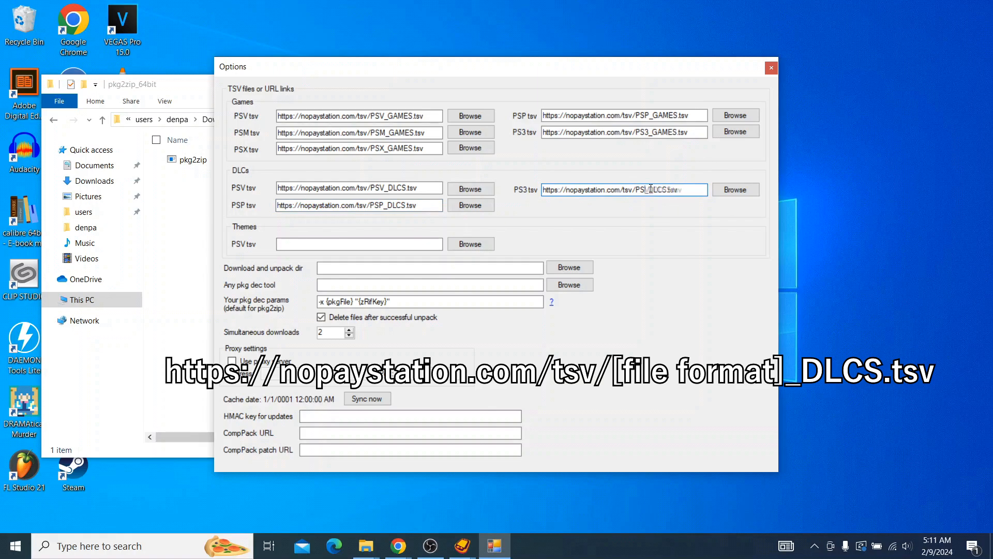
Step: Create a folder named "nps games" in the personal folder on drive D and choose it as the download and unpack directory
{"action": "left_click", "coordinate": [375, 265]}
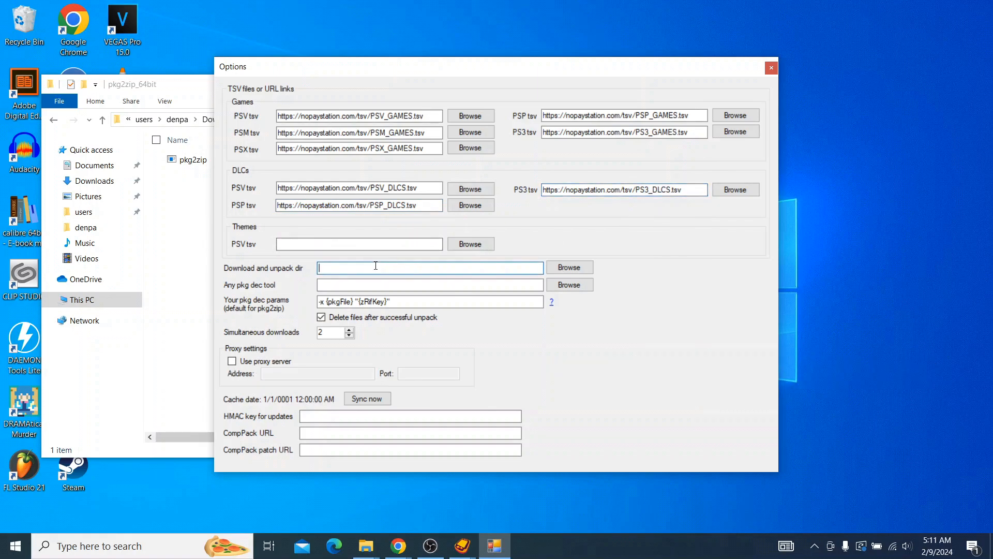
{"action": "left_click", "coordinate": [588, 266]}
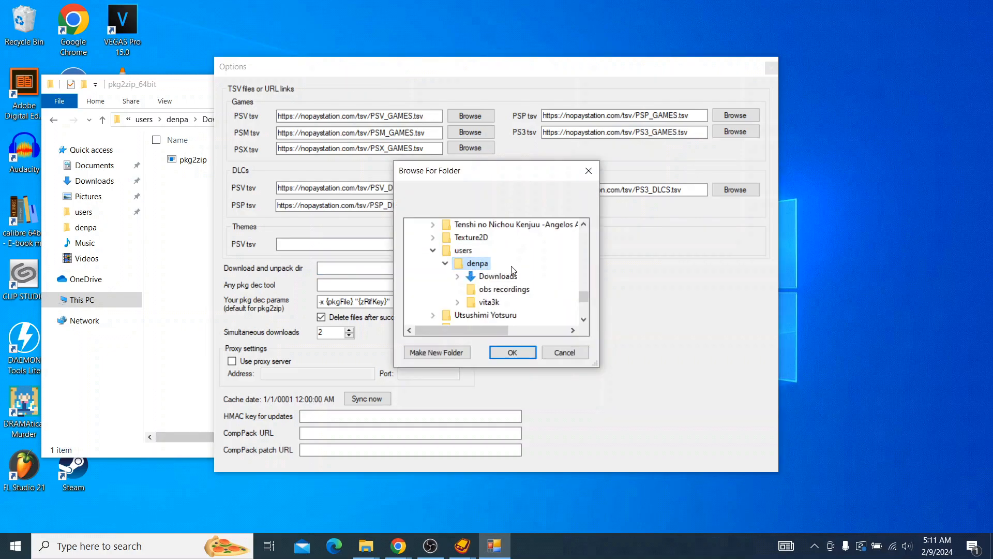
{"action": "left_click", "coordinate": [429, 352]}
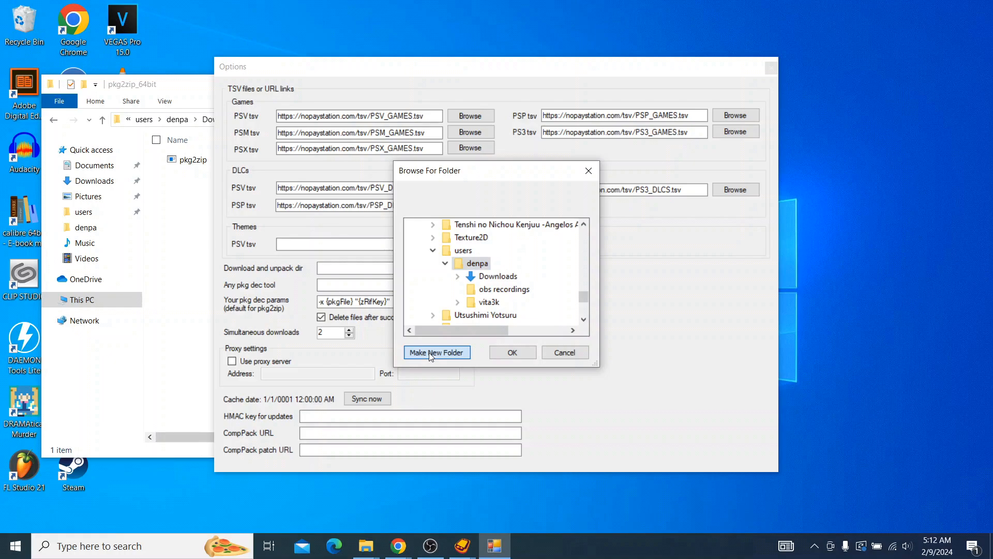
{"action": "type", "text": "DOWN"}
{"action": "key", "text": "BackSpace"}
{"action": "key", "text": "BackSpace"}
{"action": "key", "text": "BackSpace"}
{"action": "key", "text": "BackSpace"}
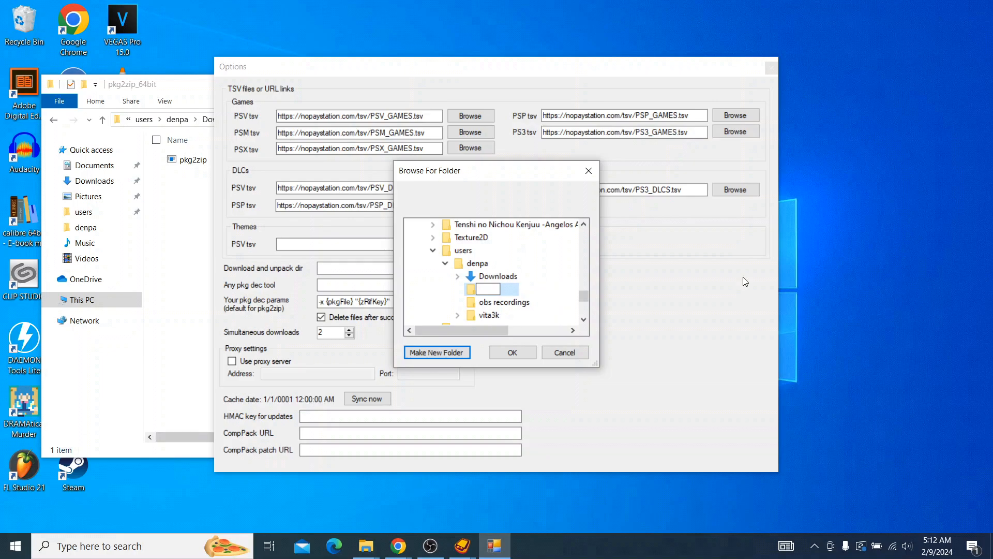
{"action": "type", "text": "no"}
{"action": "key", "text": "BackSpace"}
{"action": "type", "text": "ps games"}
{"action": "left_click", "coordinate": [507, 354]}
Step: Choose the pkg2zip application in the pkg2zip_64bit folder under Downloads as the pkg dec tool
{"action": "left_click", "coordinate": [330, 283]}
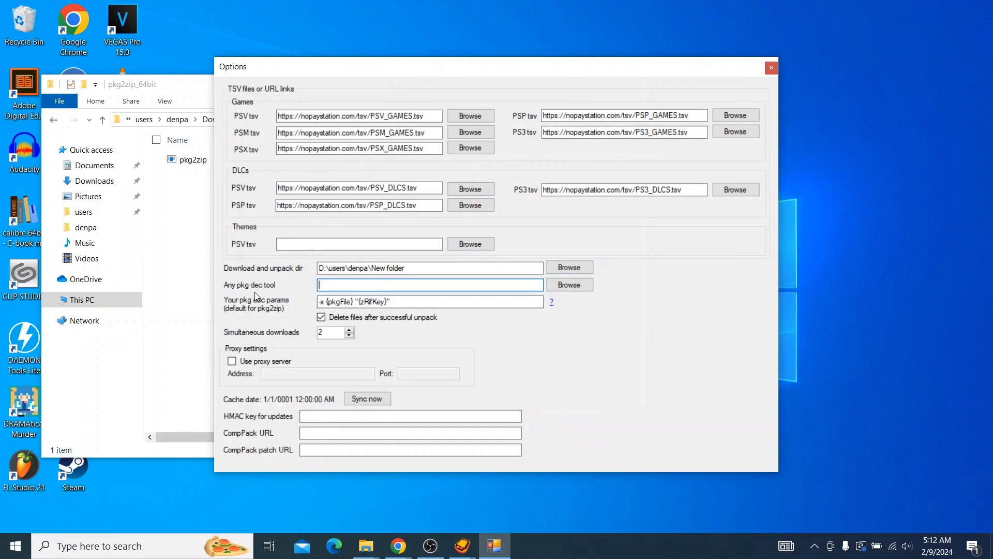
{"action": "left_click", "coordinate": [576, 284]}
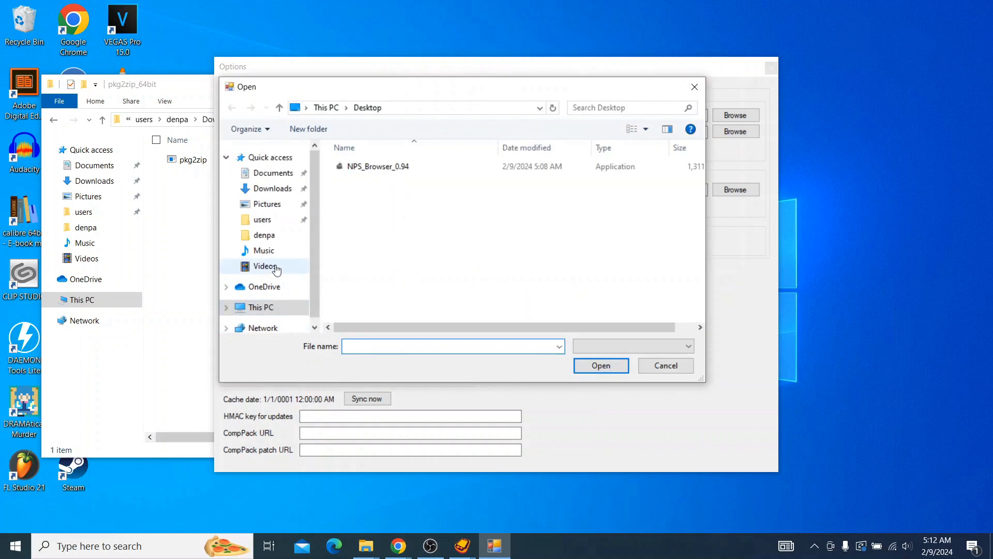
{"action": "left_click", "coordinate": [283, 240]}
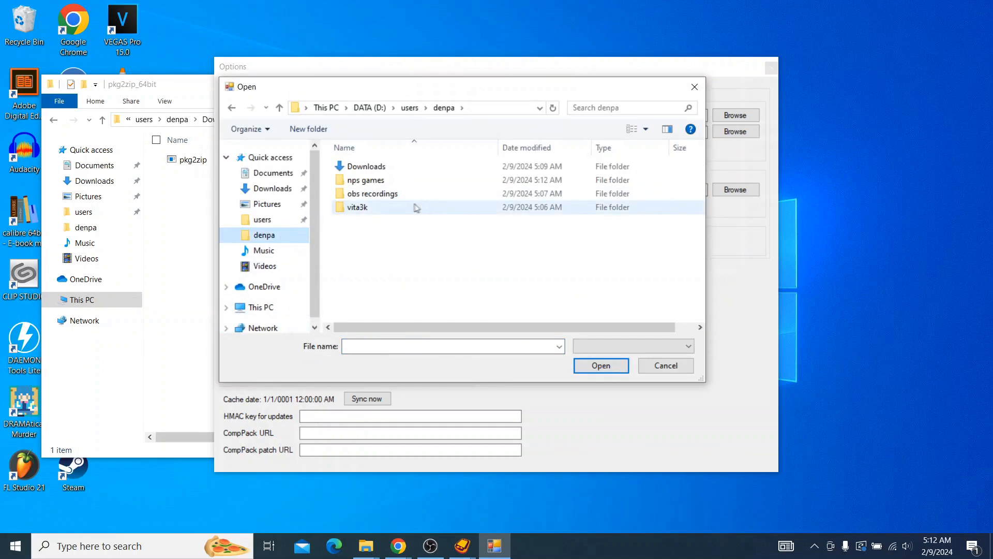
{"action": "double_click", "coordinate": [382, 167]}
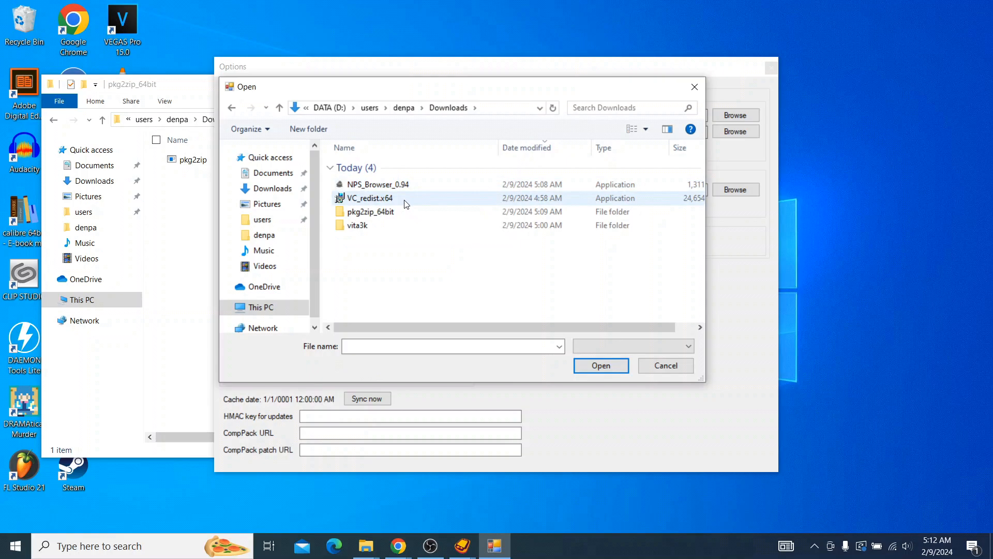
{"action": "left_click", "coordinate": [155, 84]}
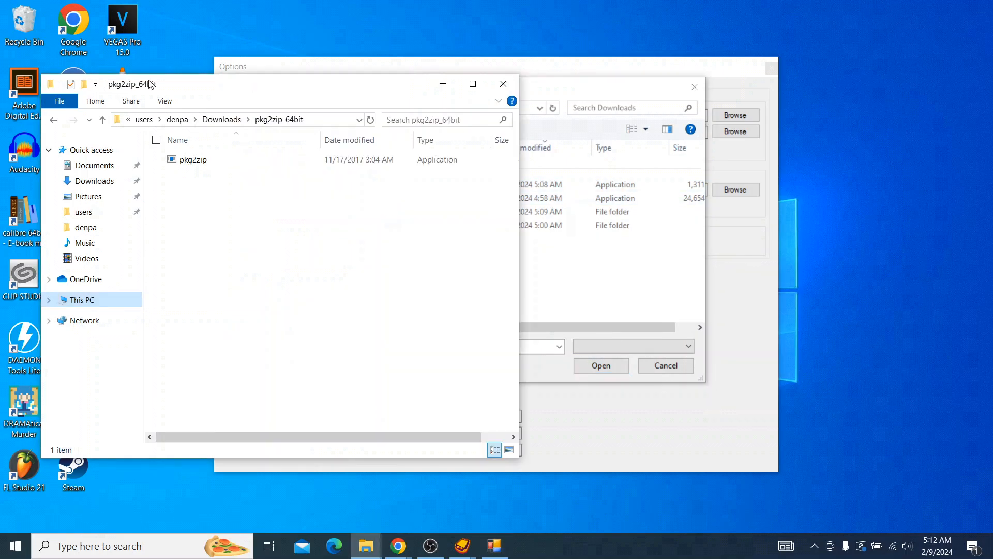
{"action": "left_click", "coordinate": [592, 88]}
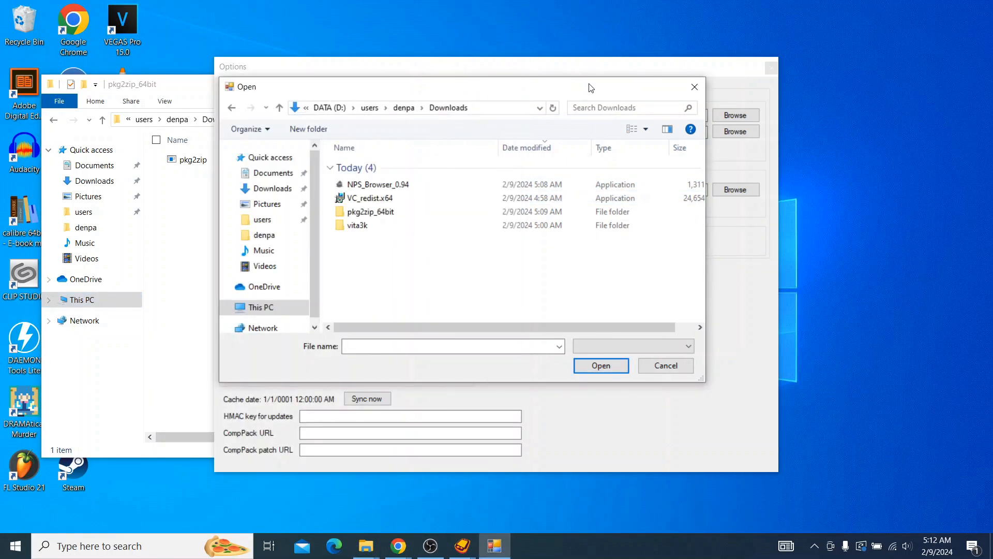
{"action": "double_click", "coordinate": [377, 212]}
{"action": "left_click", "coordinate": [422, 167]}
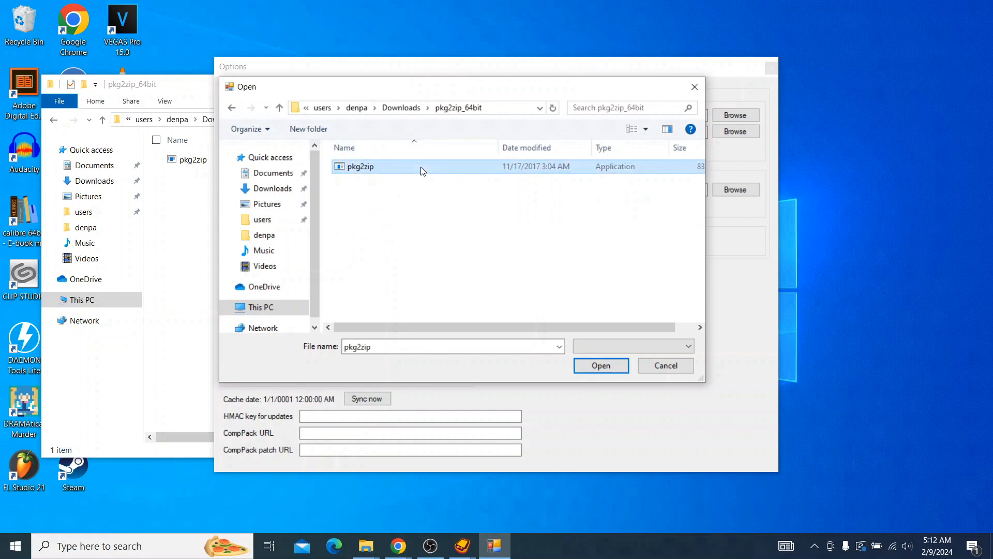
{"action": "left_click", "coordinate": [600, 365]}
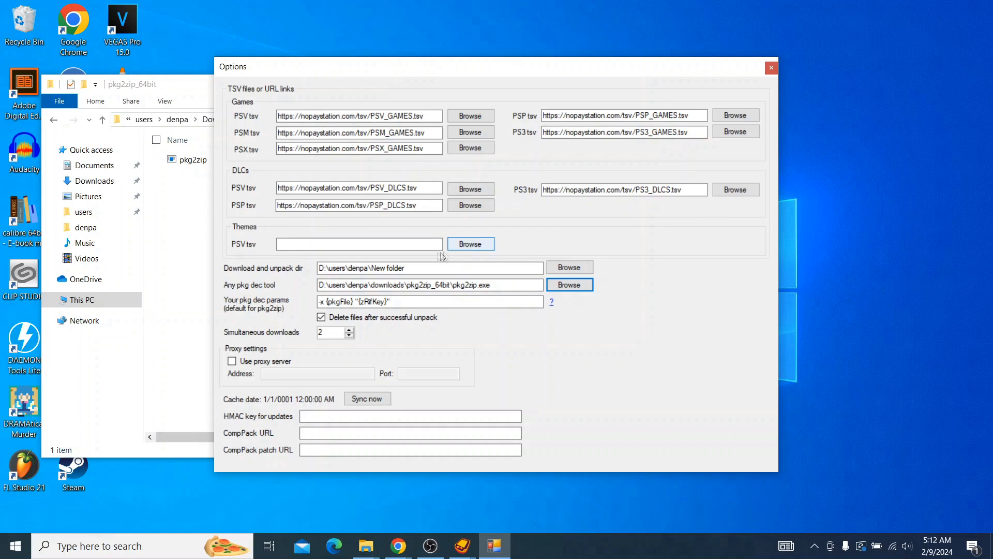
Step: Sync the game database from the configured tsv links, and run the cache sync once more from the main window
{"action": "left_click", "coordinate": [367, 398]}
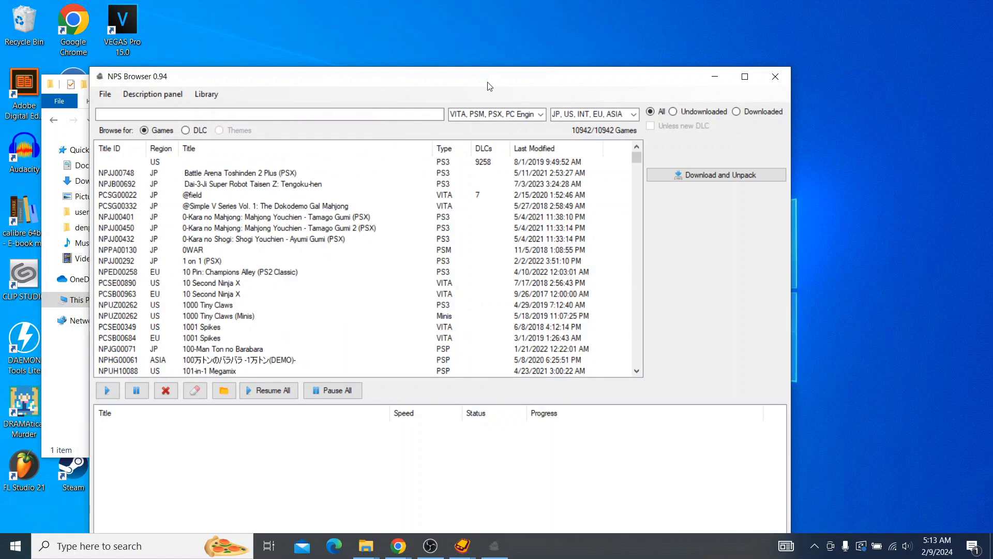
{"action": "left_click", "coordinate": [105, 95]}
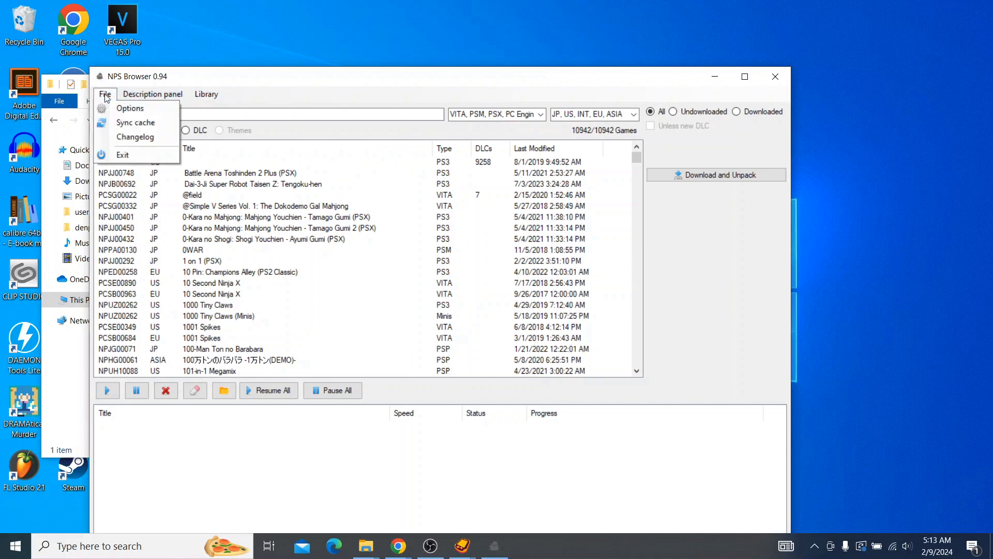
{"action": "left_click", "coordinate": [136, 121]}
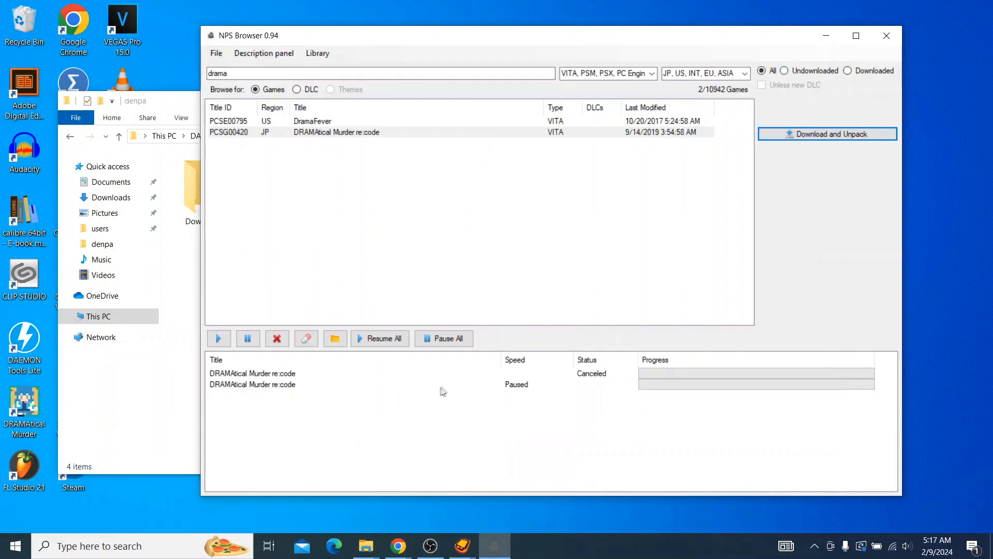
Step: Resume the second DRAMAtical Murder re:code entry in the download list
{"action": "left_click", "coordinate": [252, 384]}
{"action": "left_click", "coordinate": [218, 338]}
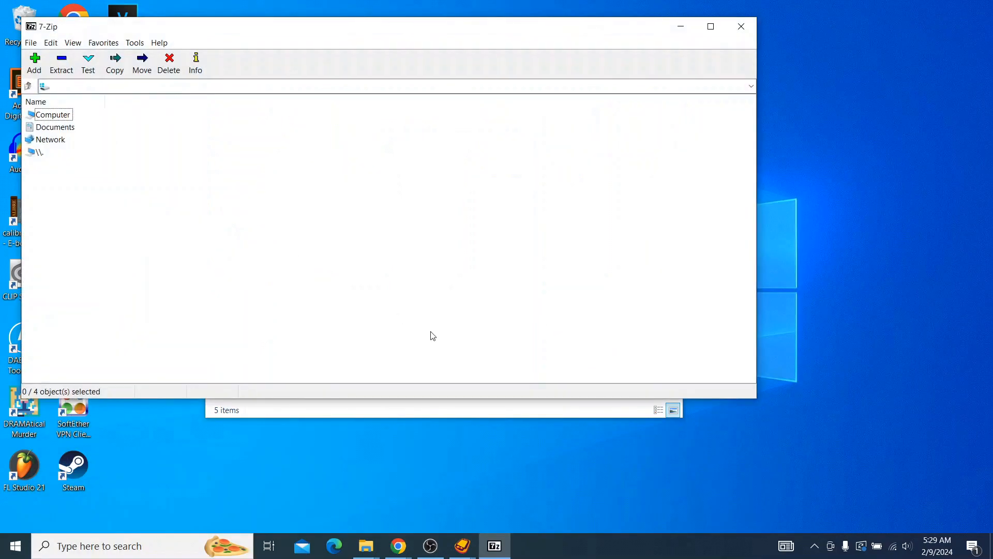
Step: In 7-Zip, compress the PCSG00420 folder inside the personal folder on drive D to PCSG00420.zip
{"action": "left_click_drag", "start_coordinate": [355, 22], "coordinate": [507, 43]}
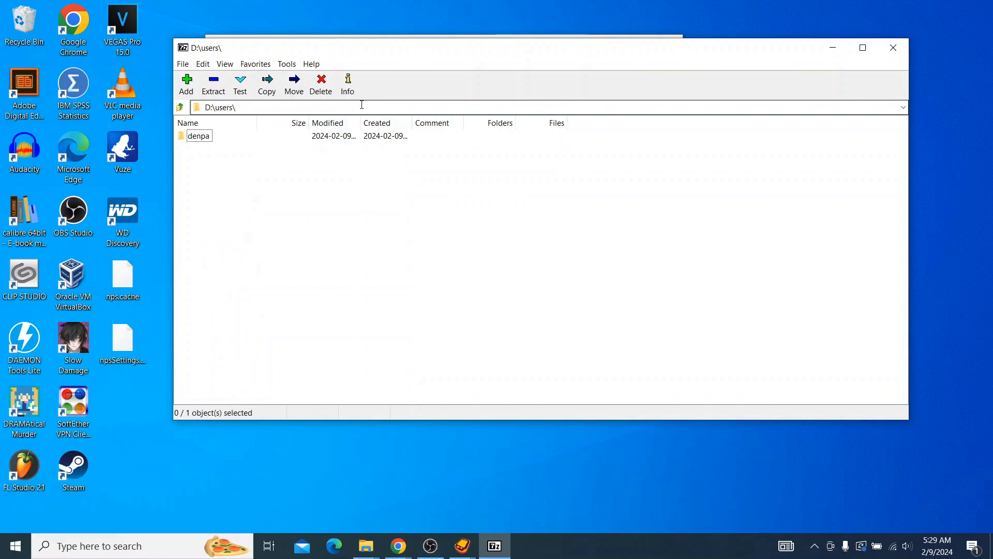
{"action": "double_click", "coordinate": [203, 135]}
{"action": "left_click", "coordinate": [208, 163]}
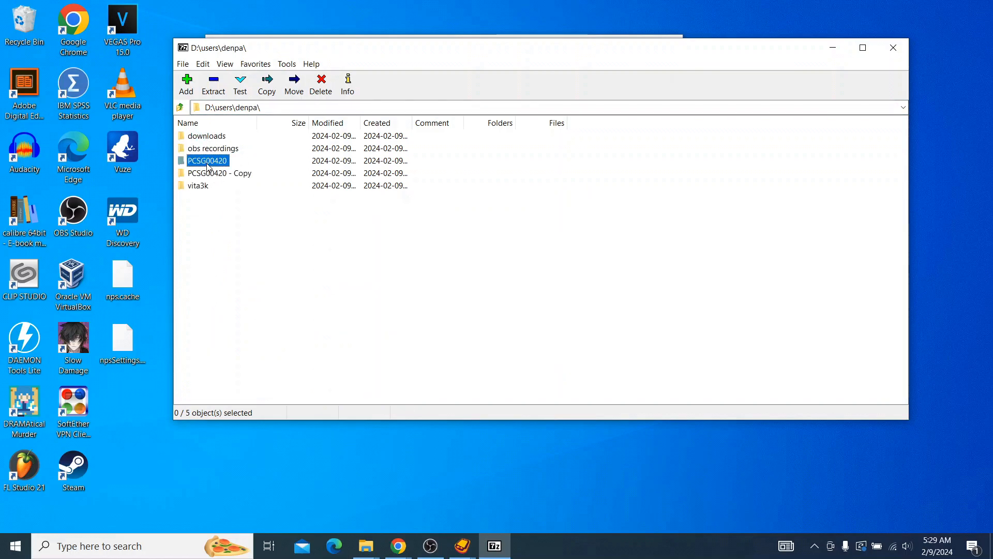
{"action": "right_click", "coordinate": [207, 164]}
{"action": "mouse_move", "coordinate": [246, 174]}
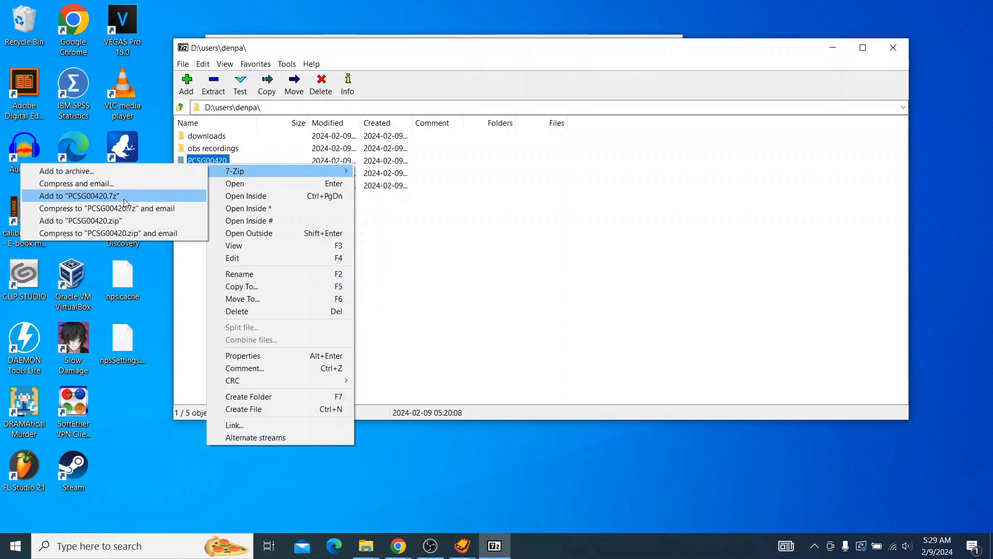
{"action": "left_click", "coordinate": [131, 228]}
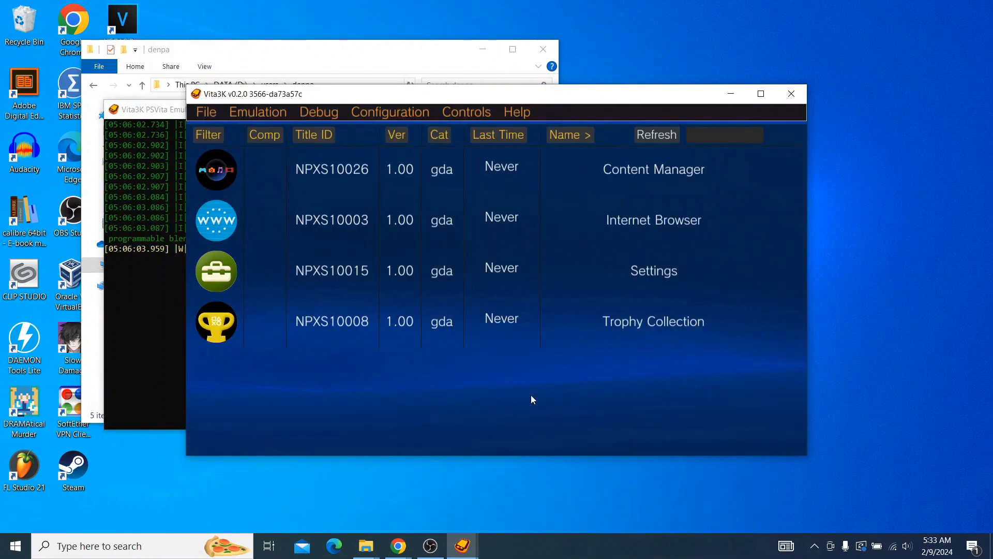
Step: Install the zipped PCSG00420 archive from the personal folder in Vita3K and bring the emulator's log console forward
{"action": "left_click", "coordinate": [393, 51]}
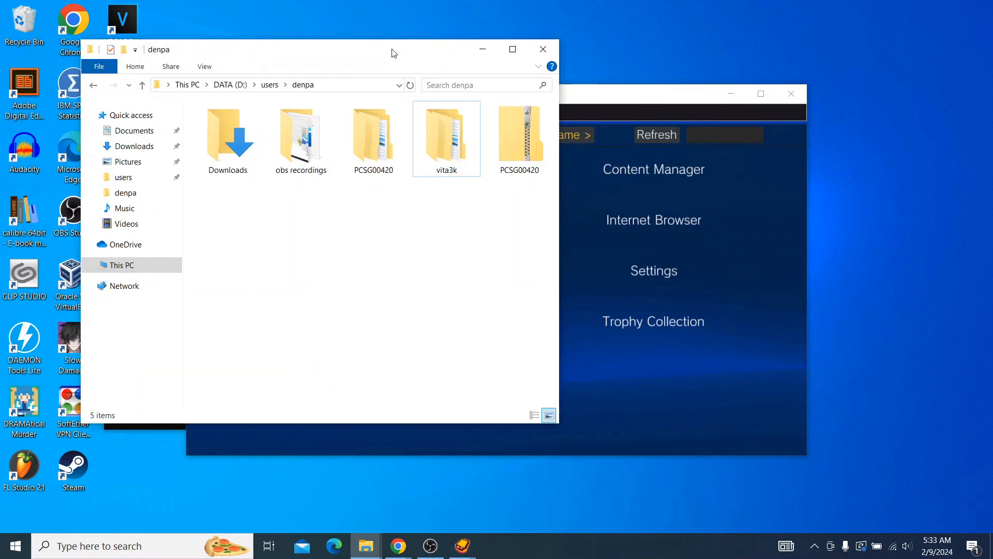
{"action": "left_click", "coordinate": [500, 135]}
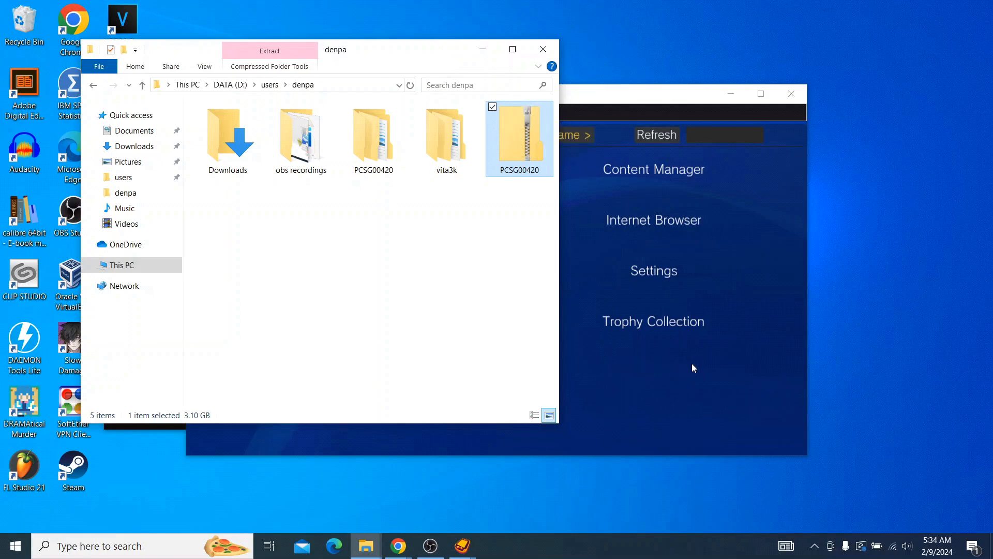
{"action": "left_click", "coordinate": [655, 99]}
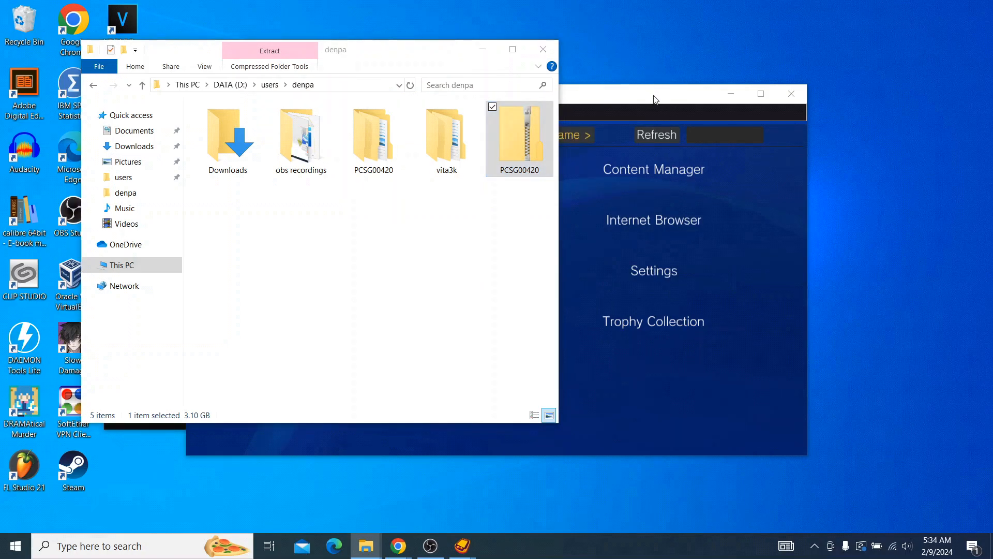
{"action": "mouse_move", "coordinate": [462, 546]}
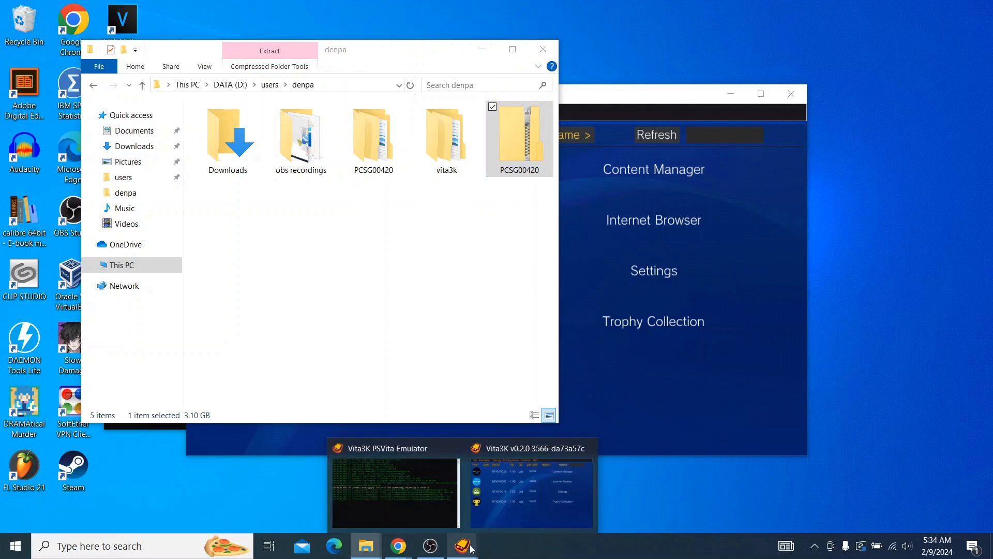
{"action": "left_click", "coordinate": [398, 488]}
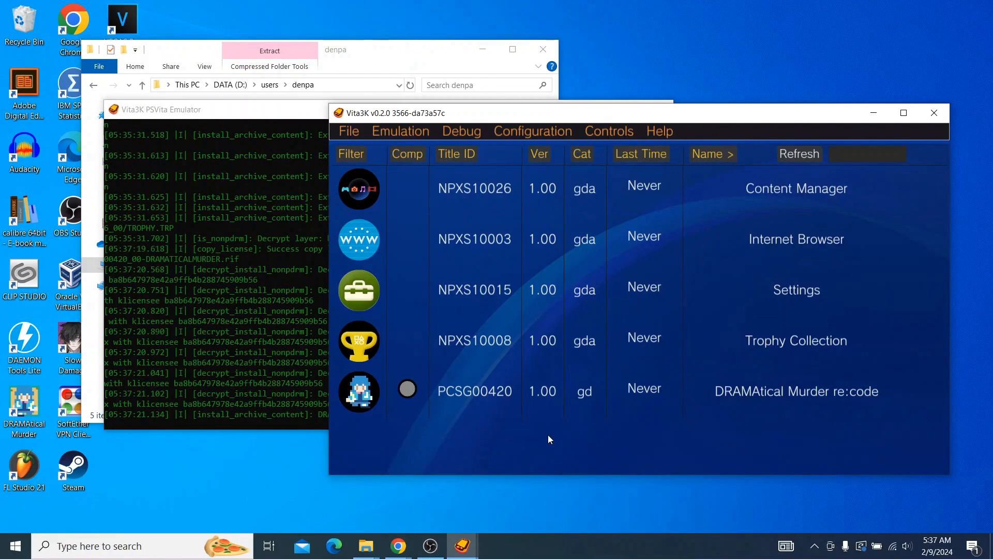
Step: Launch DRAMAtical Murder re:code in Vita3K, move through its title menu to CONFIG and back, and choose START
{"action": "left_click", "coordinate": [461, 385]}
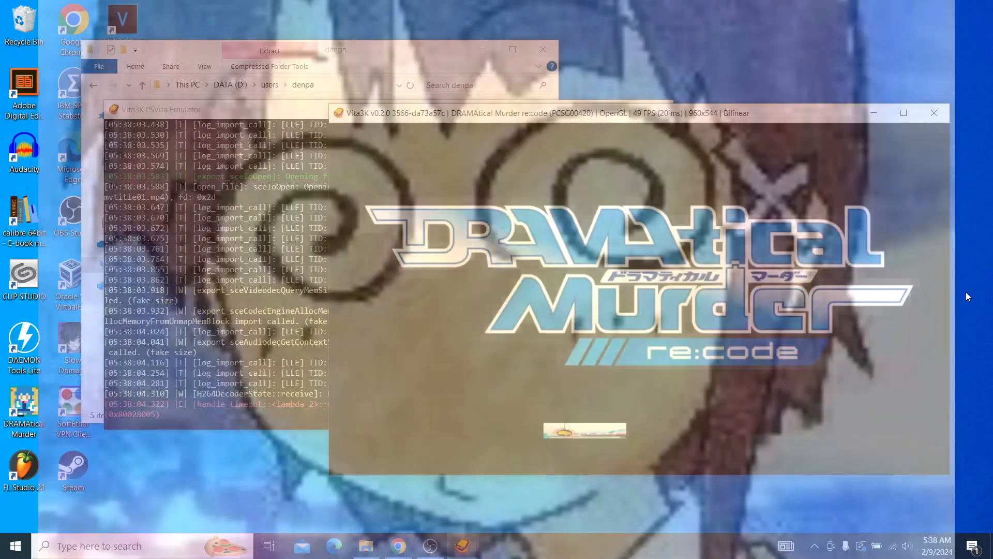
{"action": "key", "text": "Right"}
{"action": "key", "text": "Right"}
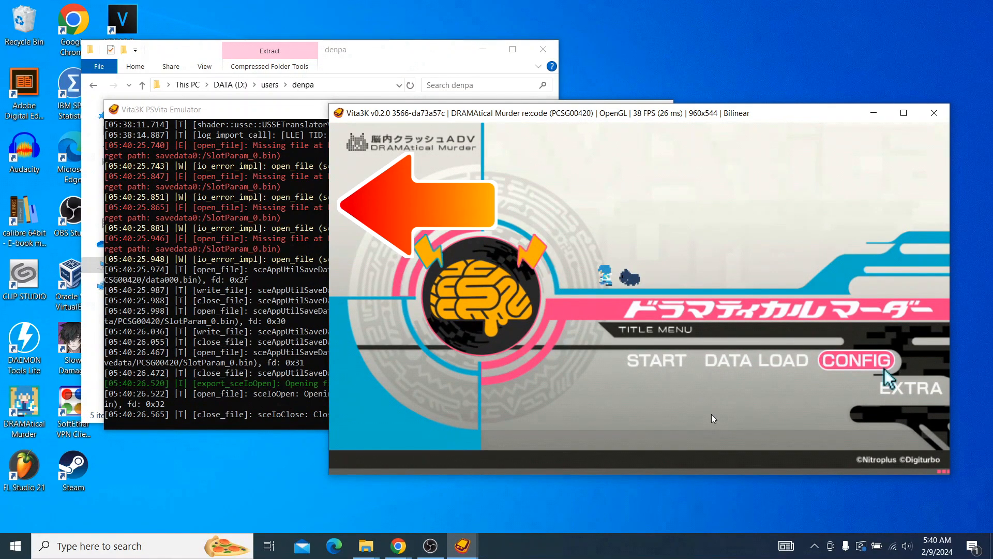
{"action": "key", "text": "Left"}
{"action": "key", "text": "Left"}
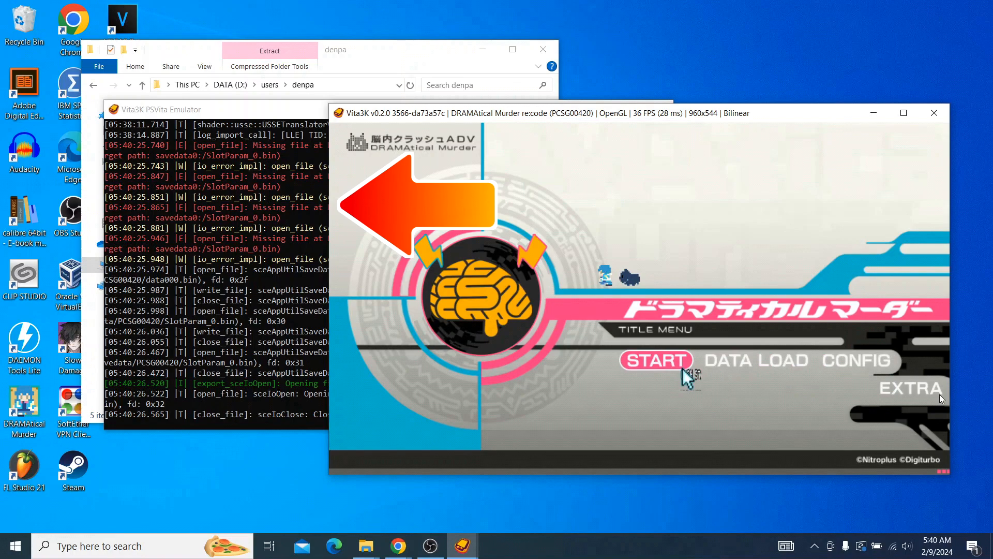
{"action": "left_click", "coordinate": [656, 363]}
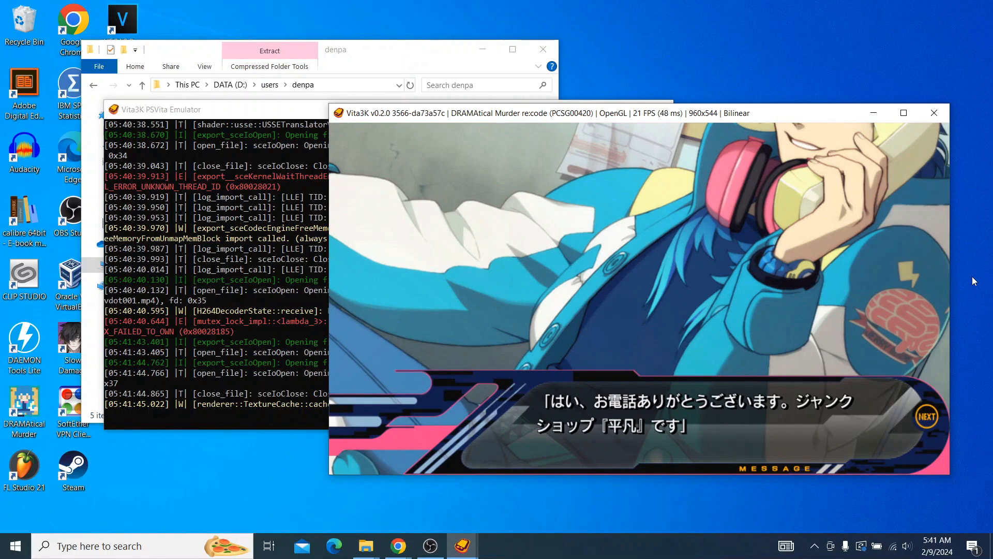
Step: Advance through the opening phone call dialogue of DRAMAtical Murder re:code line by line
{"action": "key", "text": "c"}
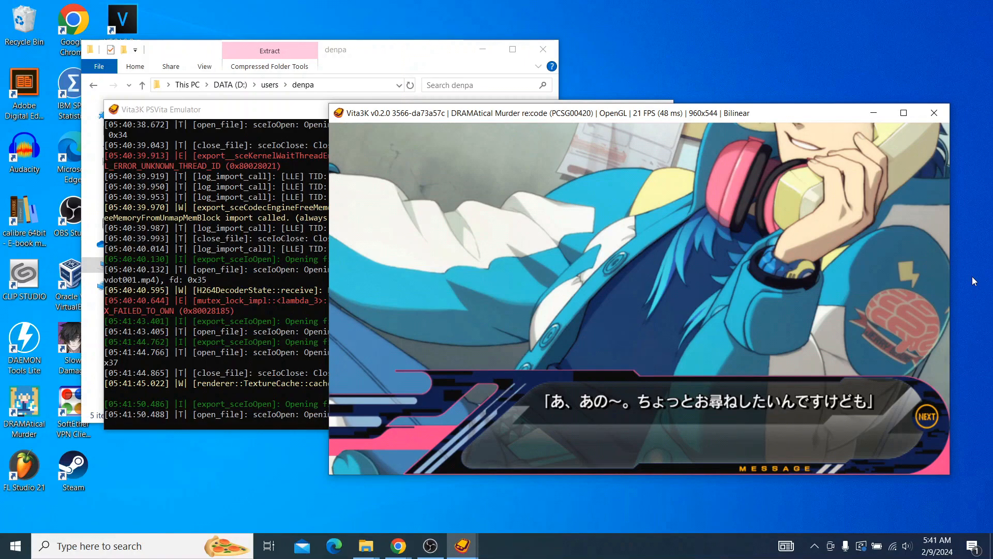
{"action": "key", "text": "c"}
{"action": "key", "text": "c"}
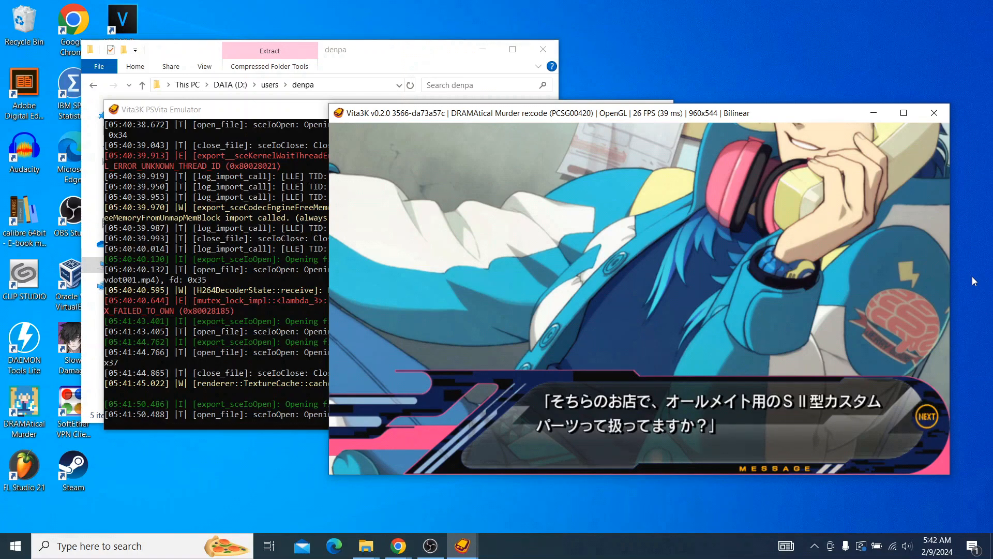
{"action": "key", "text": "c"}
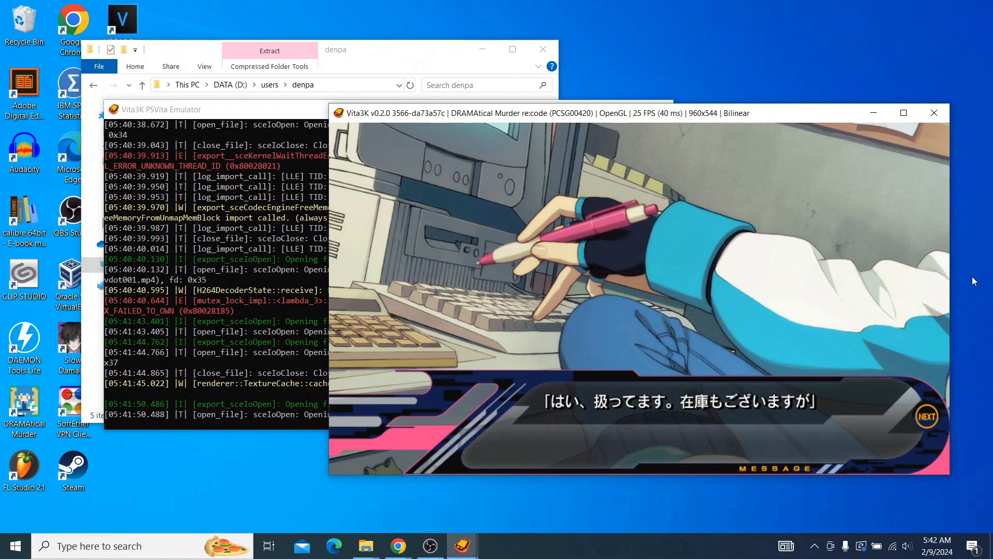
{"action": "key", "text": "c"}
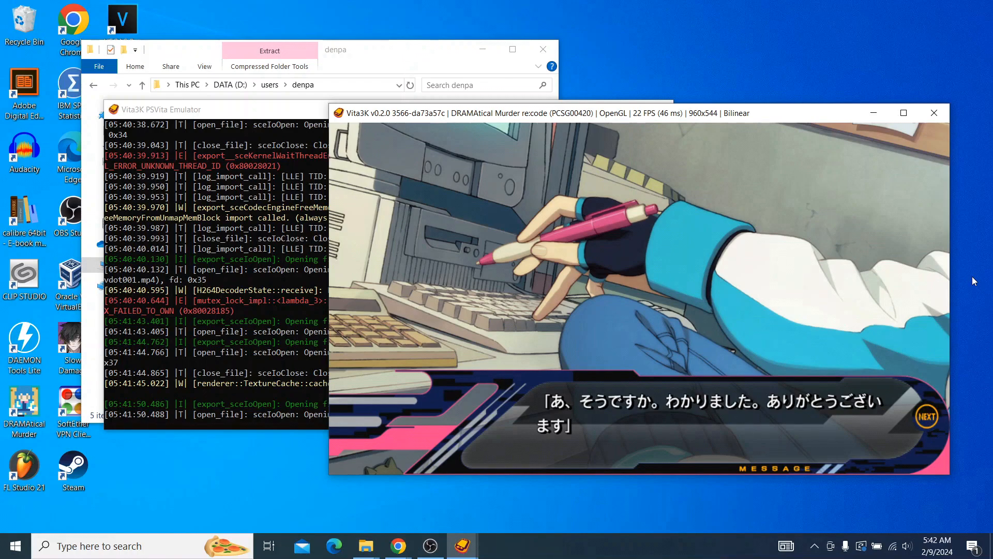
{"action": "key", "text": "c"}
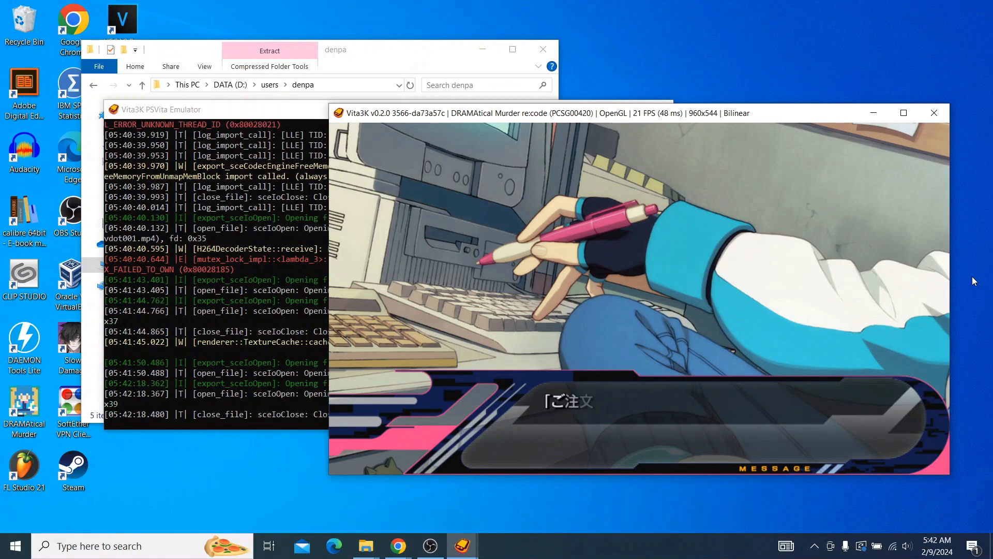
{"action": "key", "text": "c"}
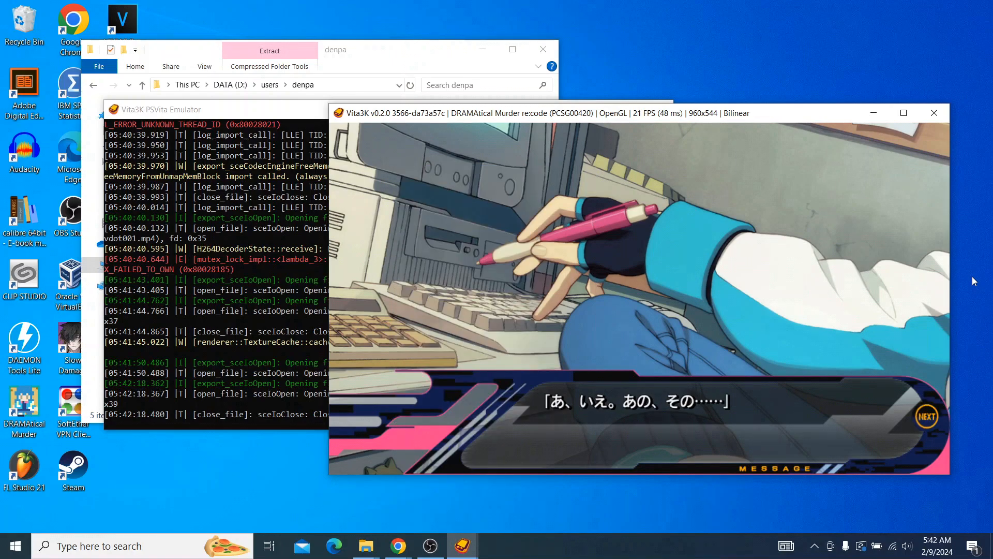
{"action": "key", "text": "c"}
{"action": "key", "text": "c"}
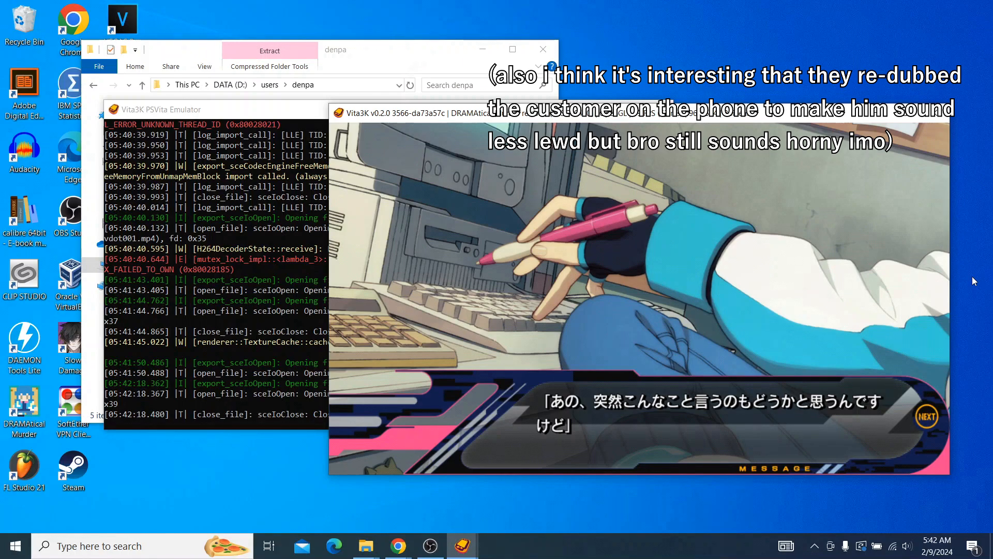
{"action": "key", "text": "c"}
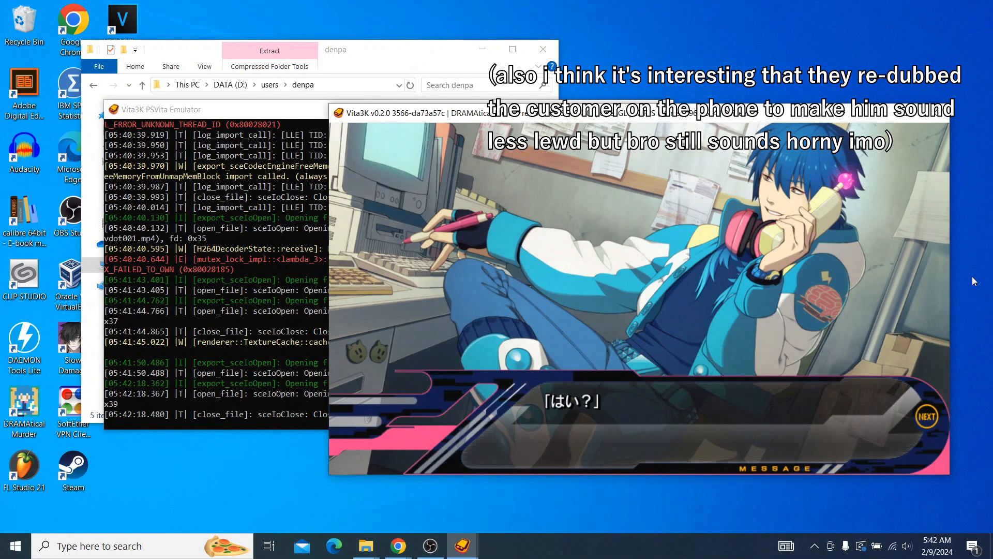
{"action": "key", "text": "c"}
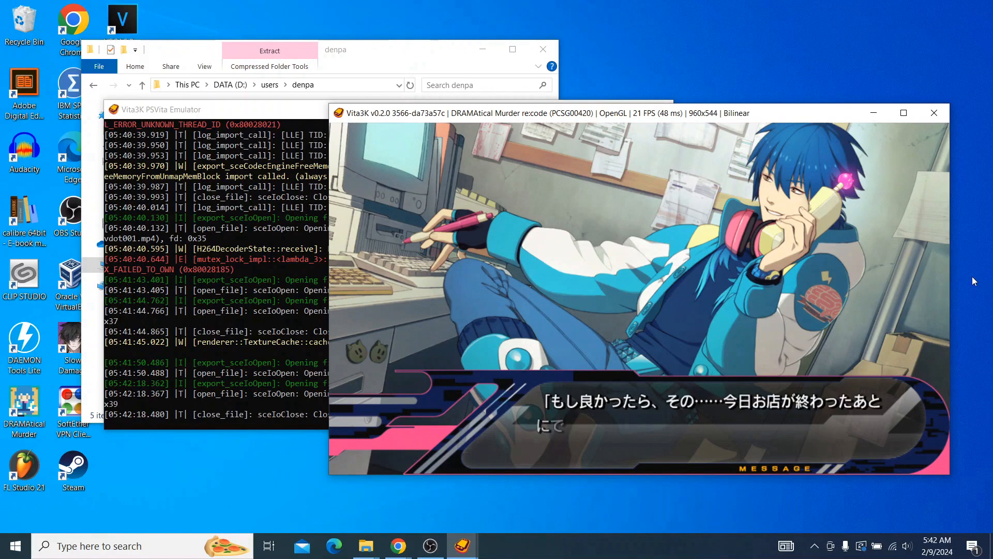